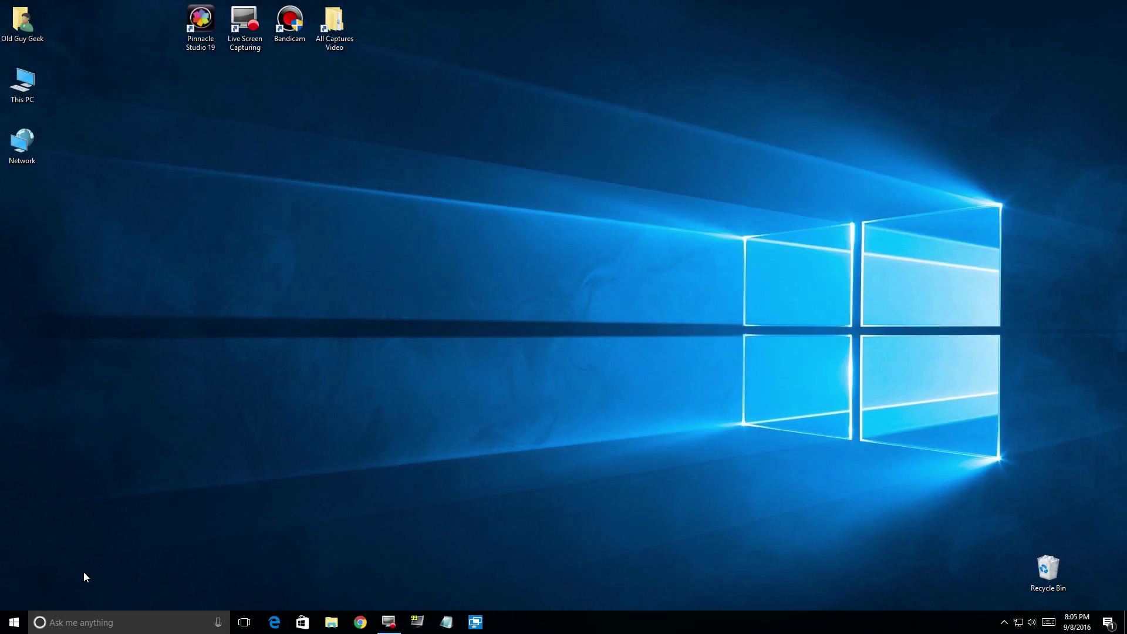
Open the Cortana search panel from the taskbar's 'Ask me anything' box.
{"action": "left_click", "coordinate": [69, 623]}
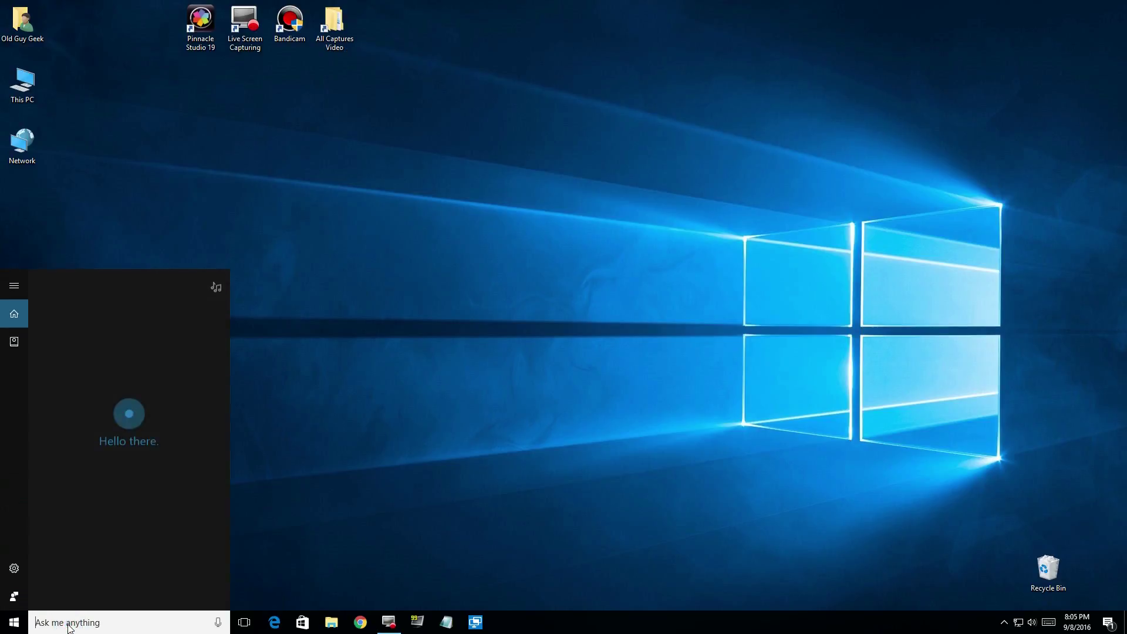
Search for 'qui' and launch the Quick Assist desktop app.
{"action": "type", "text": "qui"}
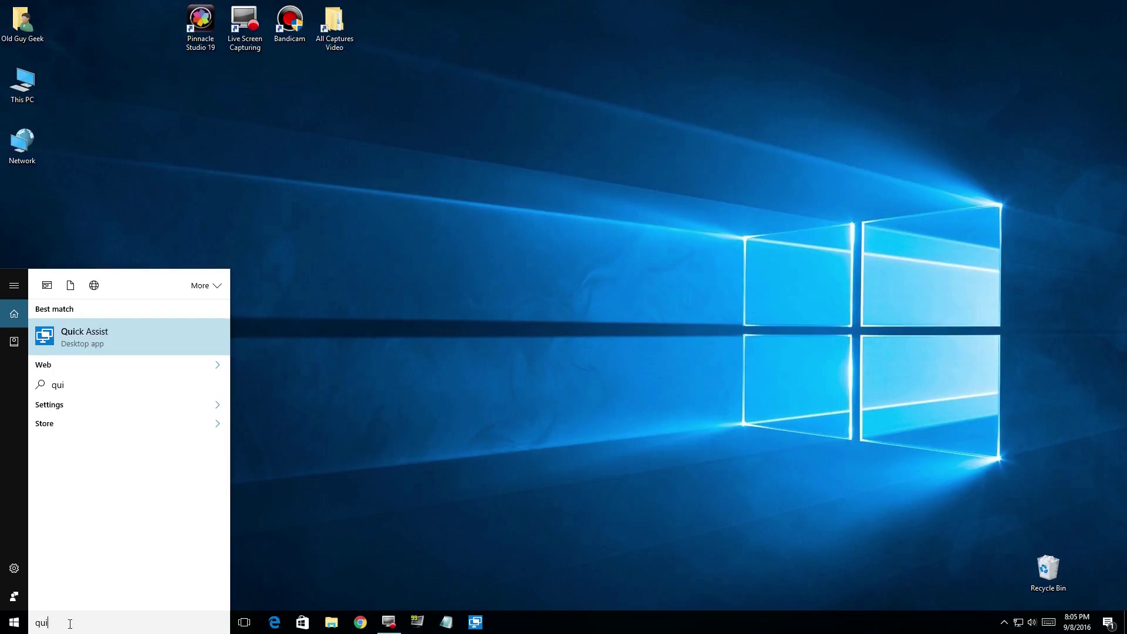
{"action": "left_click", "coordinate": [145, 336]}
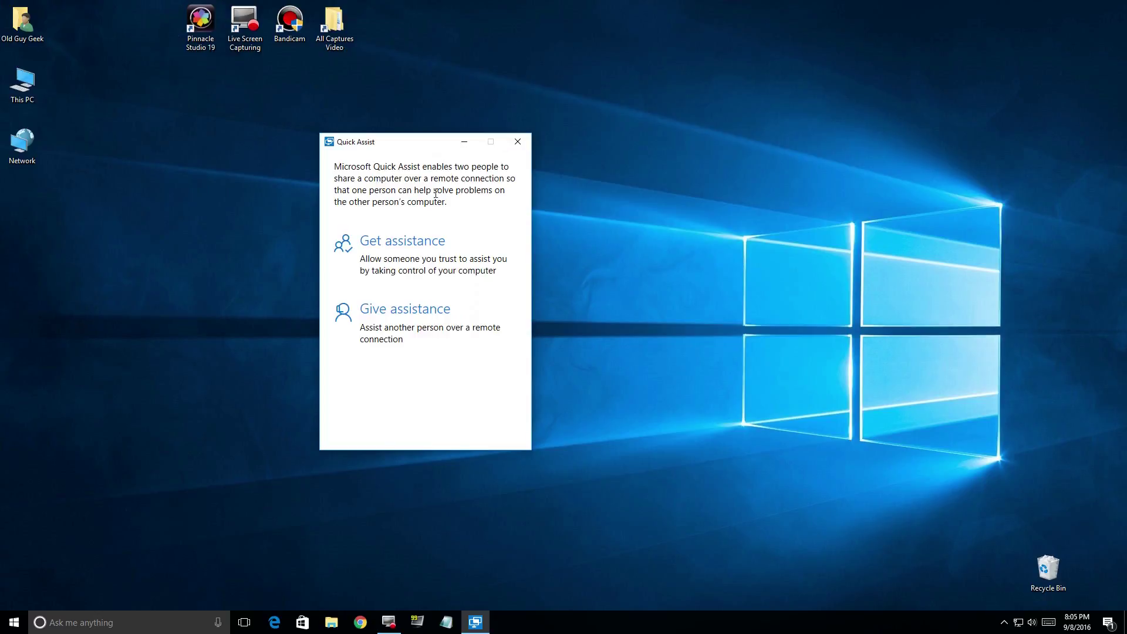
Highlight parts of the introduction text, then choose Give assistance to generate a security code.
{"action": "left_click_drag", "start_coordinate": [341, 166], "coordinate": [469, 165]}
{"action": "left_click_drag", "start_coordinate": [404, 178], "coordinate": [462, 179]}
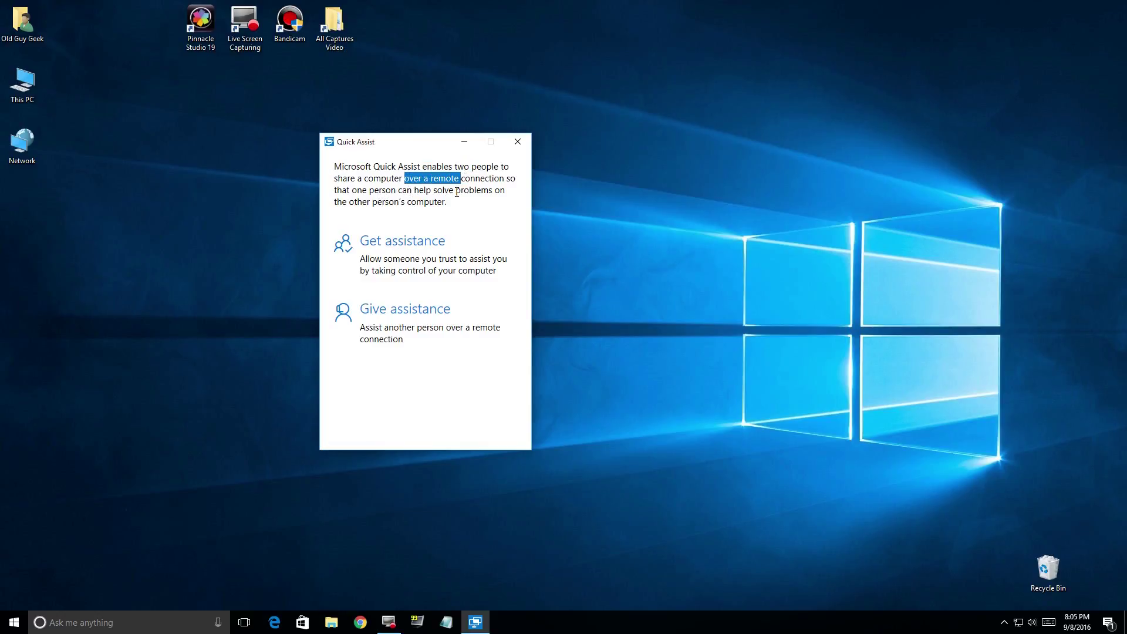
{"action": "left_click", "coordinate": [382, 211]}
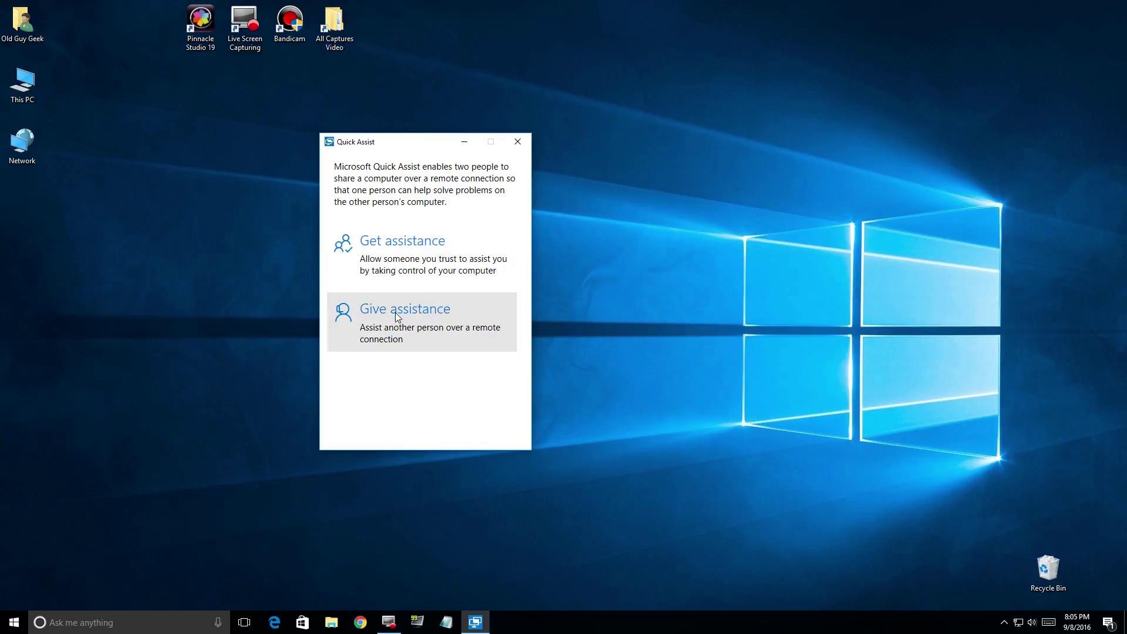
{"action": "left_click", "coordinate": [396, 313]}
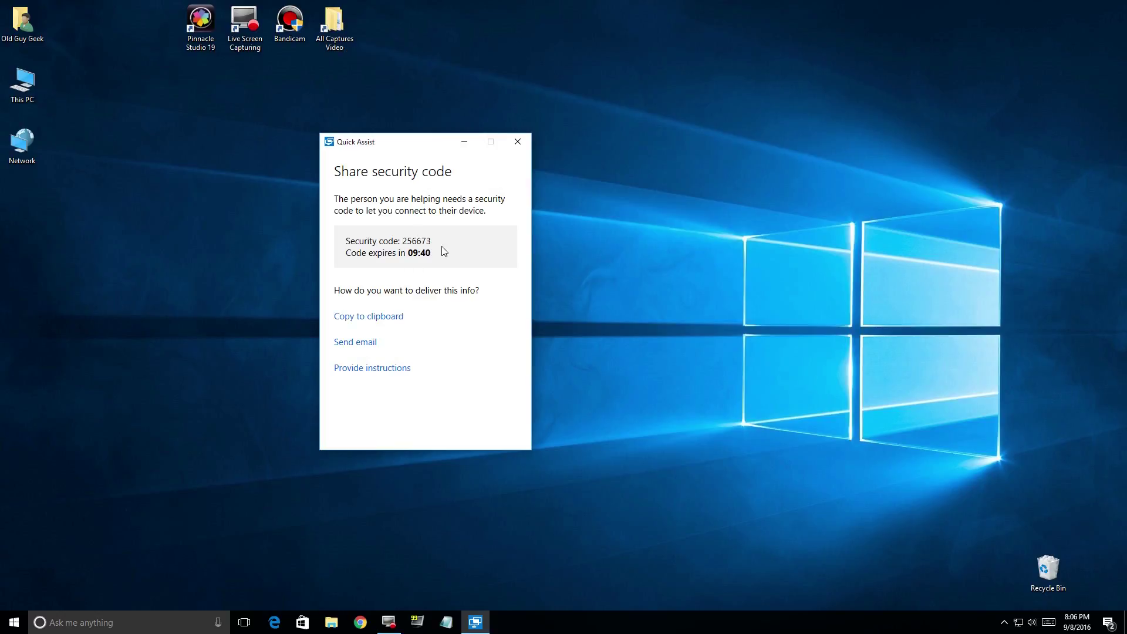
Select the generated security code on the Share security code page.
{"action": "left_click_drag", "start_coordinate": [437, 244], "coordinate": [405, 246]}
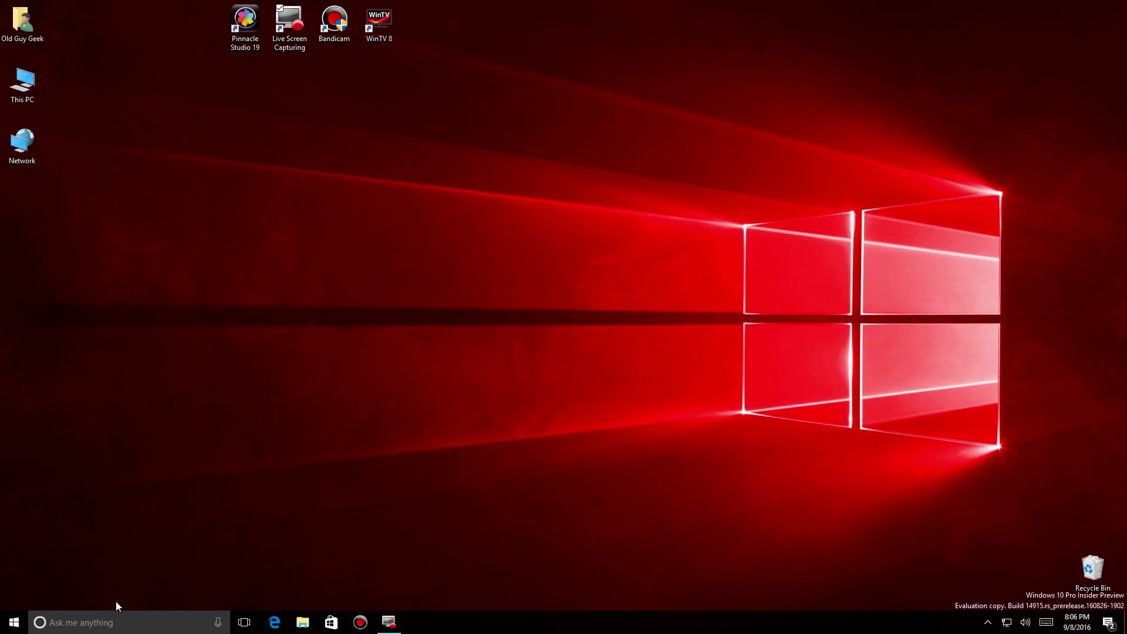
On the helped computer, search 'quick', launch Quick Assist and centre its window.
{"action": "left_click", "coordinate": [115, 622]}
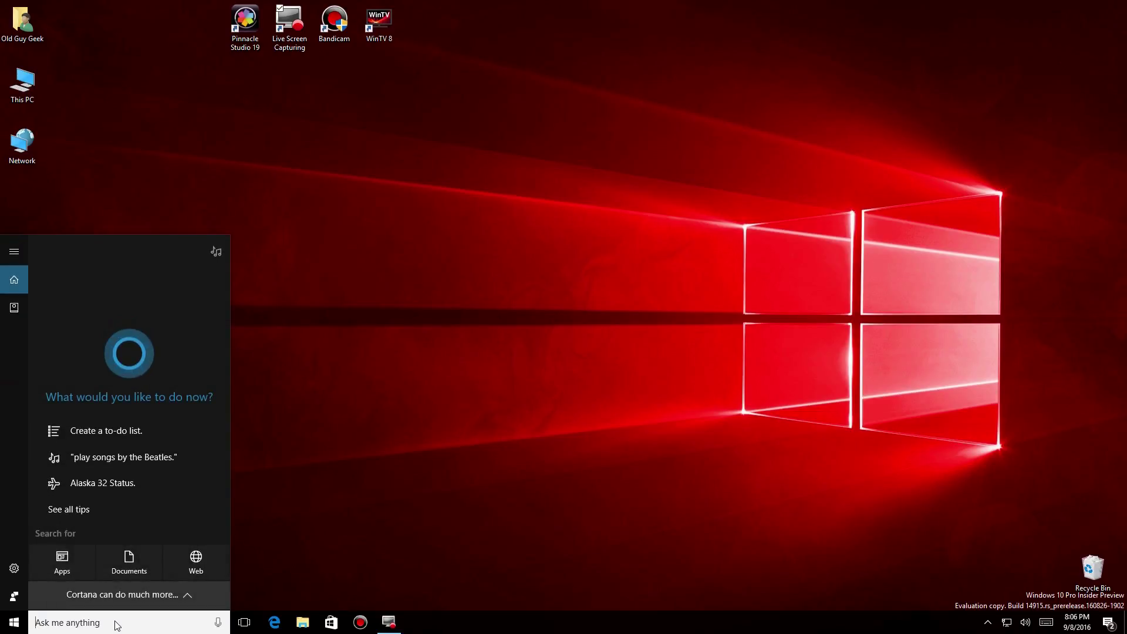
{"action": "type", "text": "quick"}
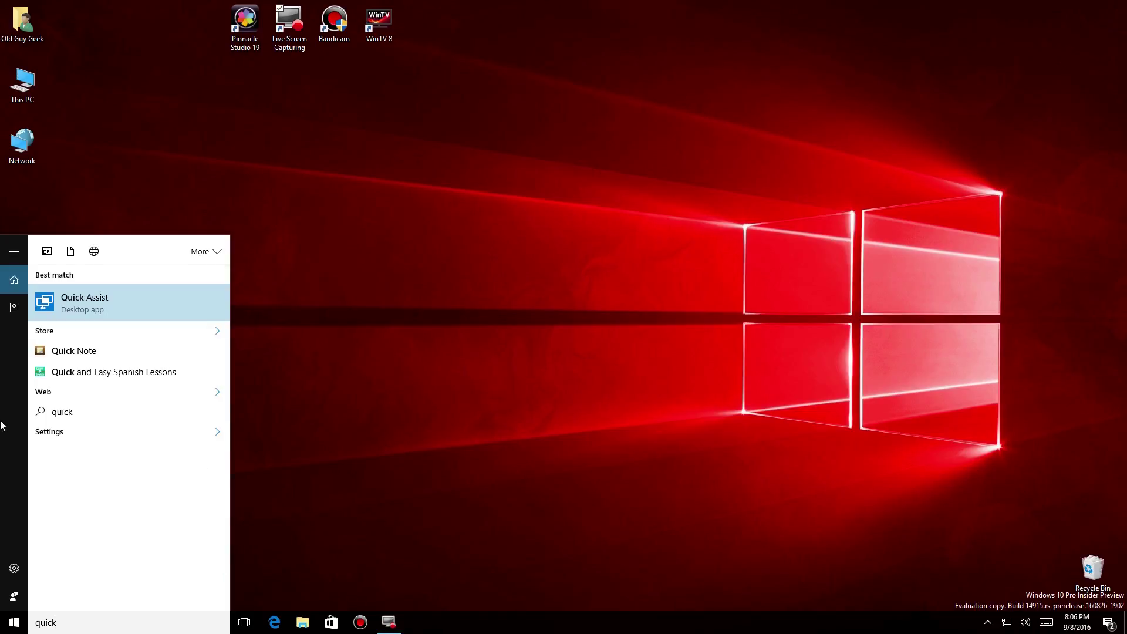
{"action": "left_click", "coordinate": [140, 295]}
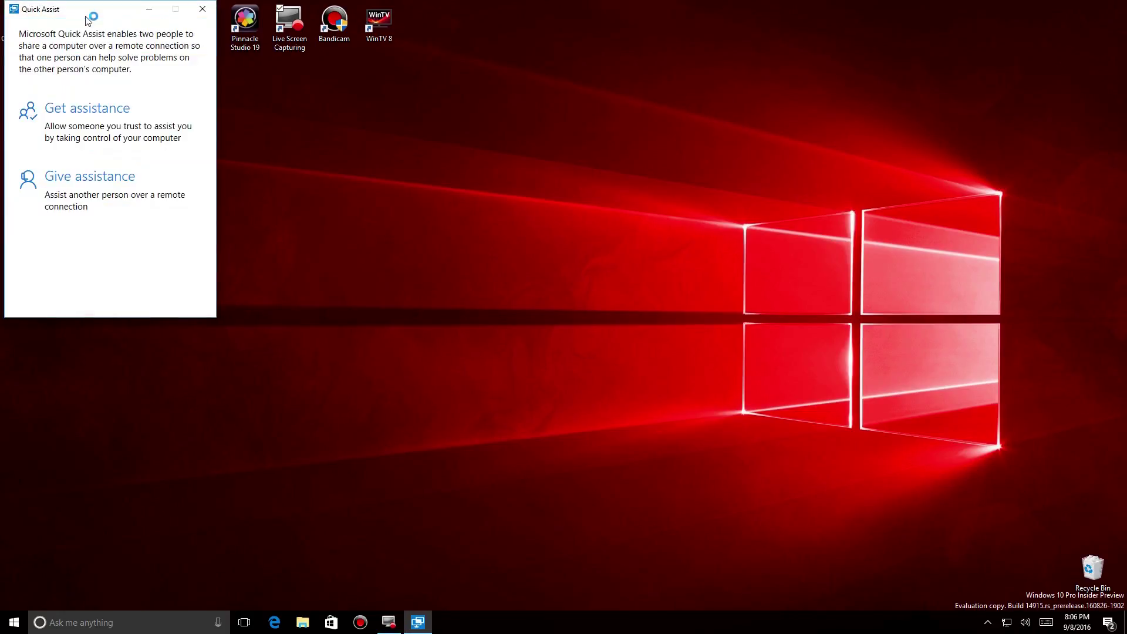
{"action": "left_click_drag", "start_coordinate": [86, 16], "coordinate": [505, 118]}
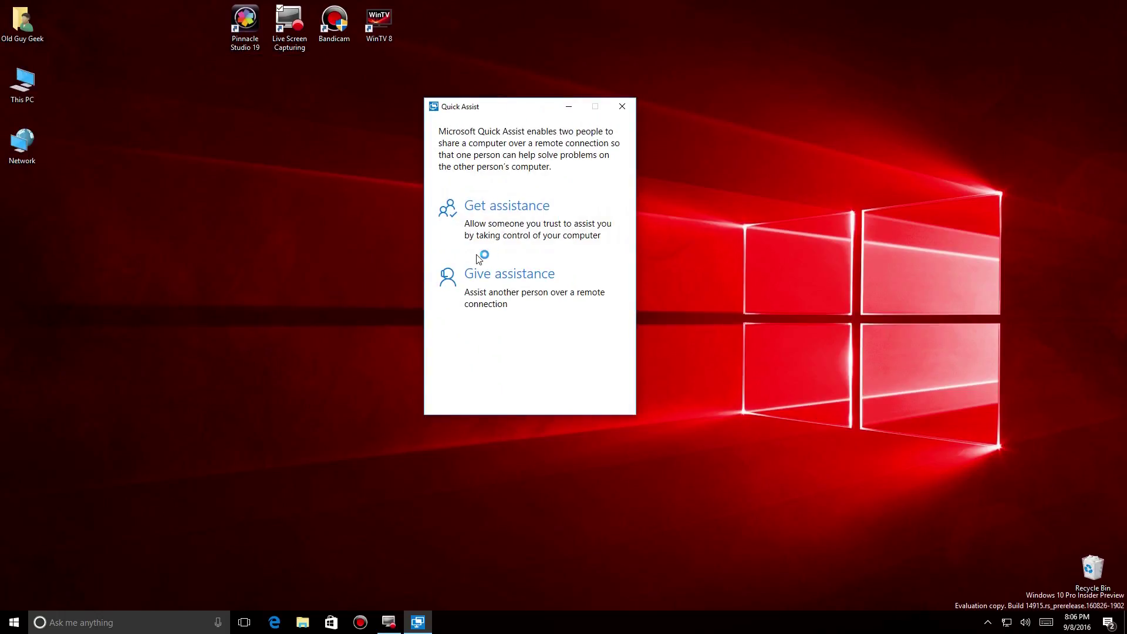
{"action": "left_click", "coordinate": [490, 213]}
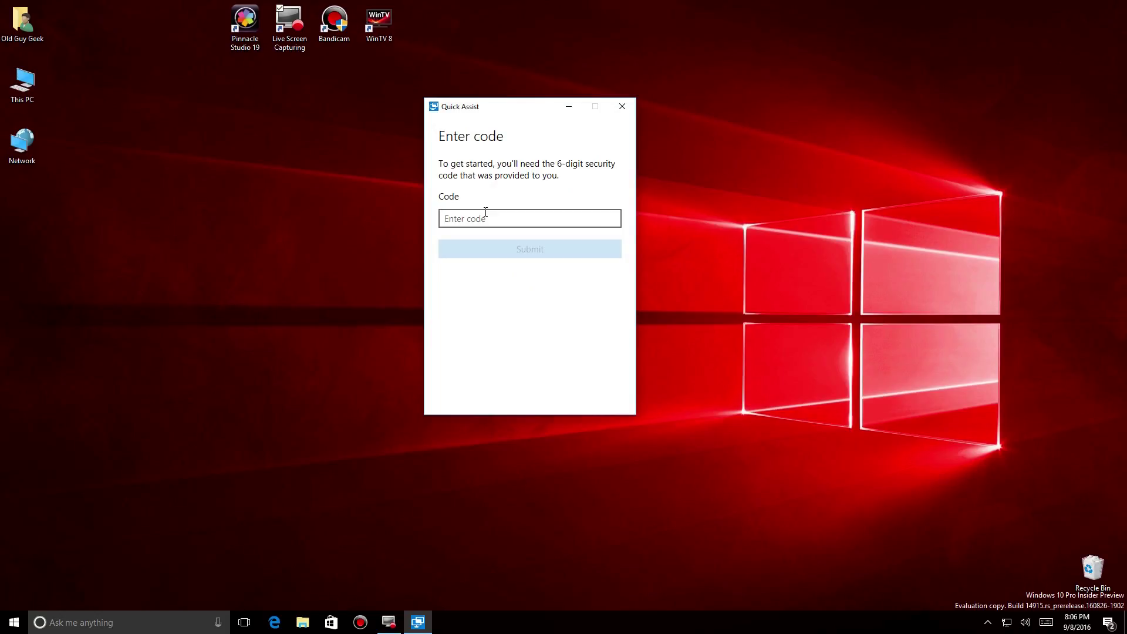
{"action": "left_click", "coordinate": [484, 218]}
{"action": "type", "text": "256673"}
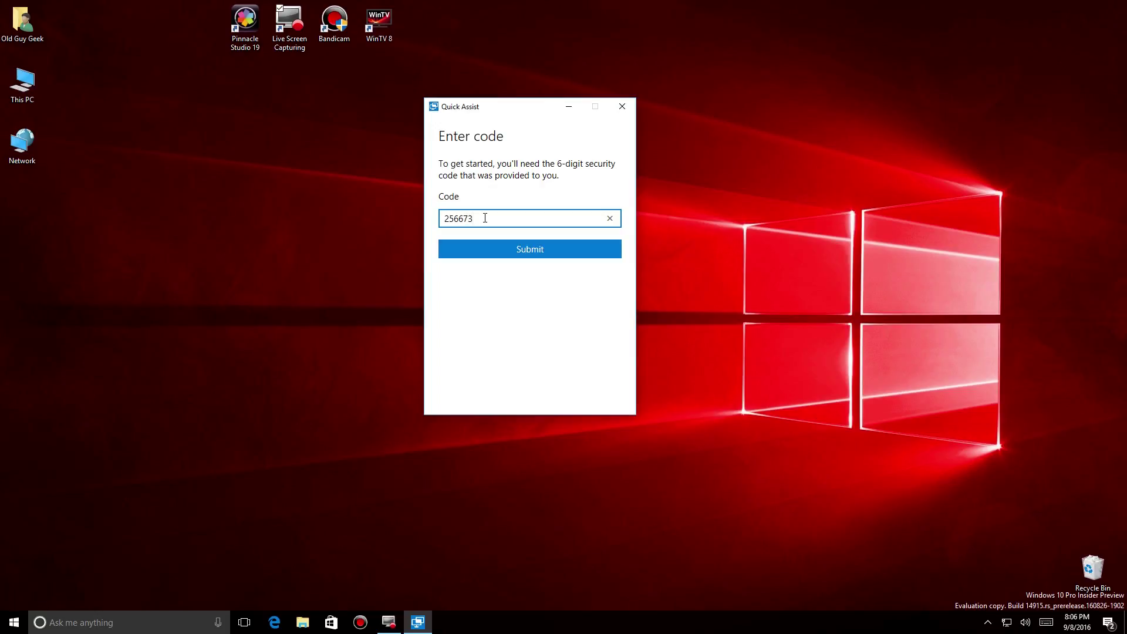
{"action": "left_click", "coordinate": [505, 251]}
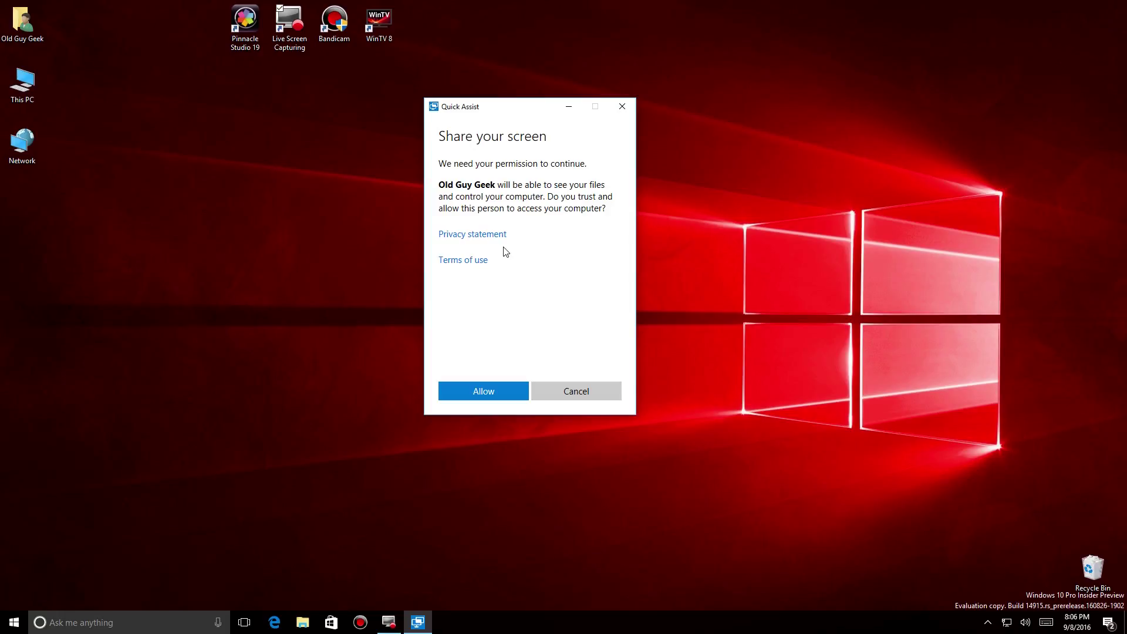
{"action": "left_click", "coordinate": [501, 389]}
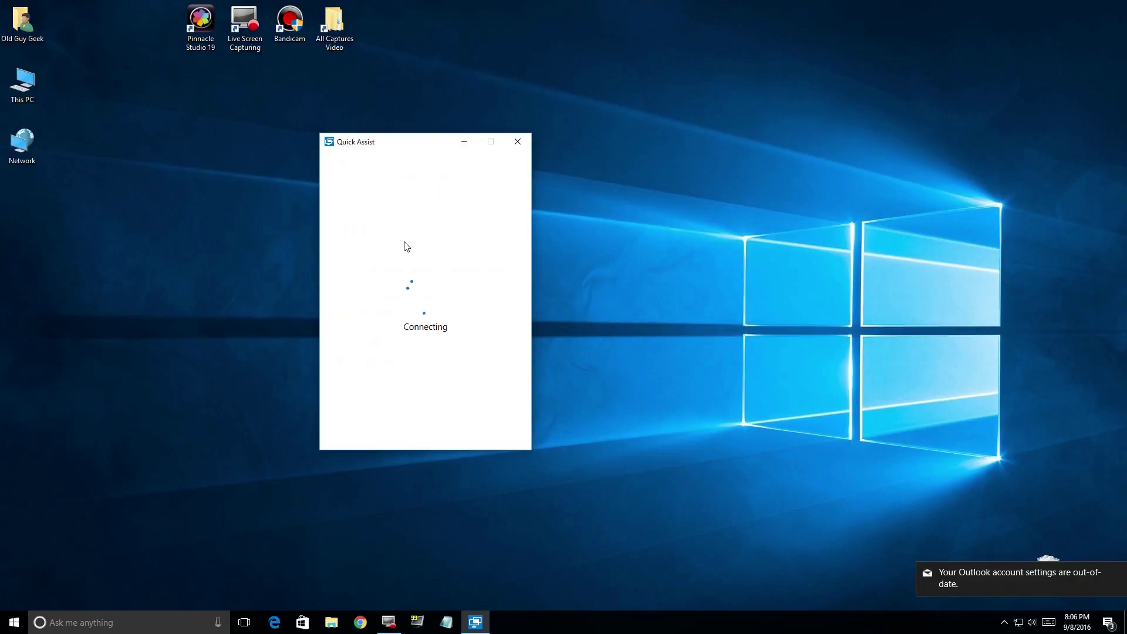
Dismiss the Outlook account notification toast.
{"action": "left_click", "coordinate": [1116, 576]}
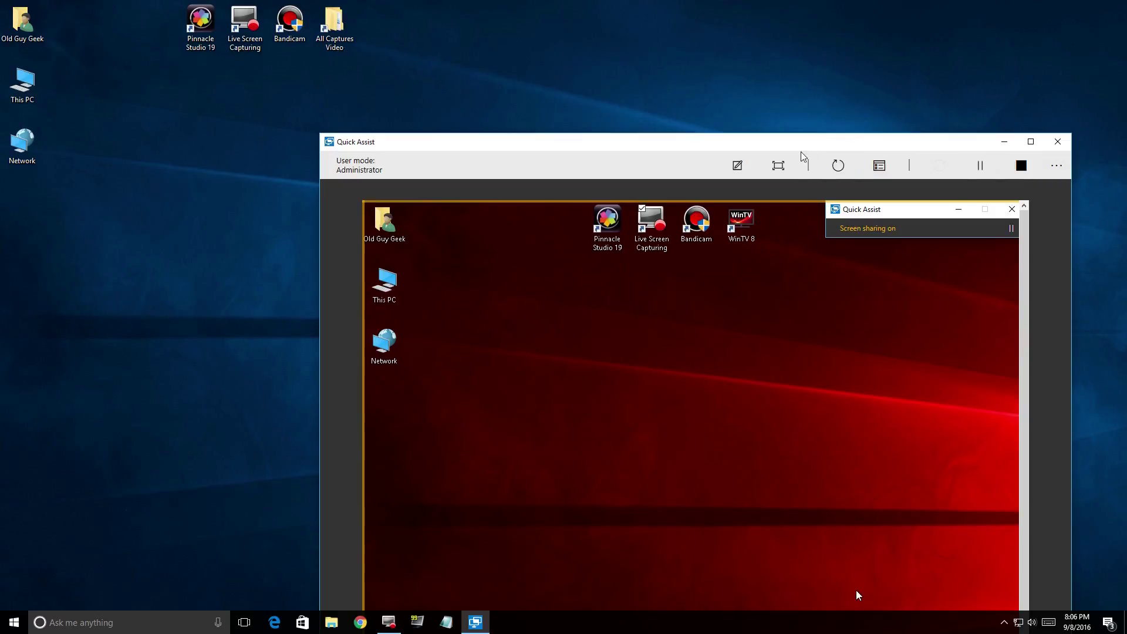
Move and widen the session window, fit the remote screen, then adjust its size and position.
{"action": "left_click_drag", "start_coordinate": [765, 149], "coordinate": [569, 20]}
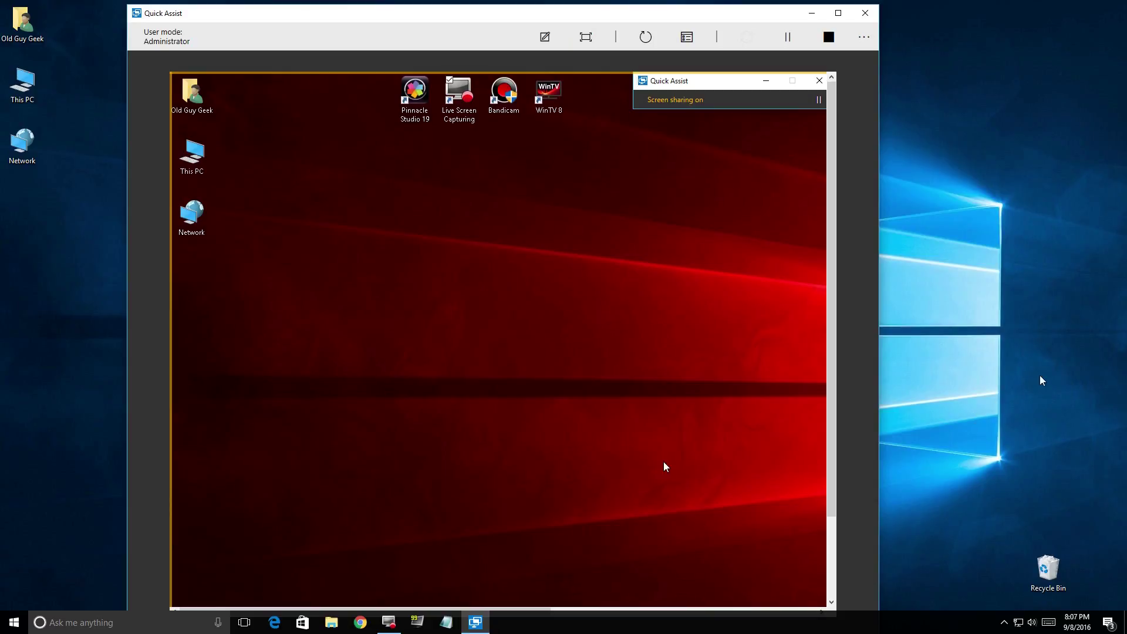
{"action": "left_click_drag", "start_coordinate": [881, 357], "coordinate": [1098, 336]}
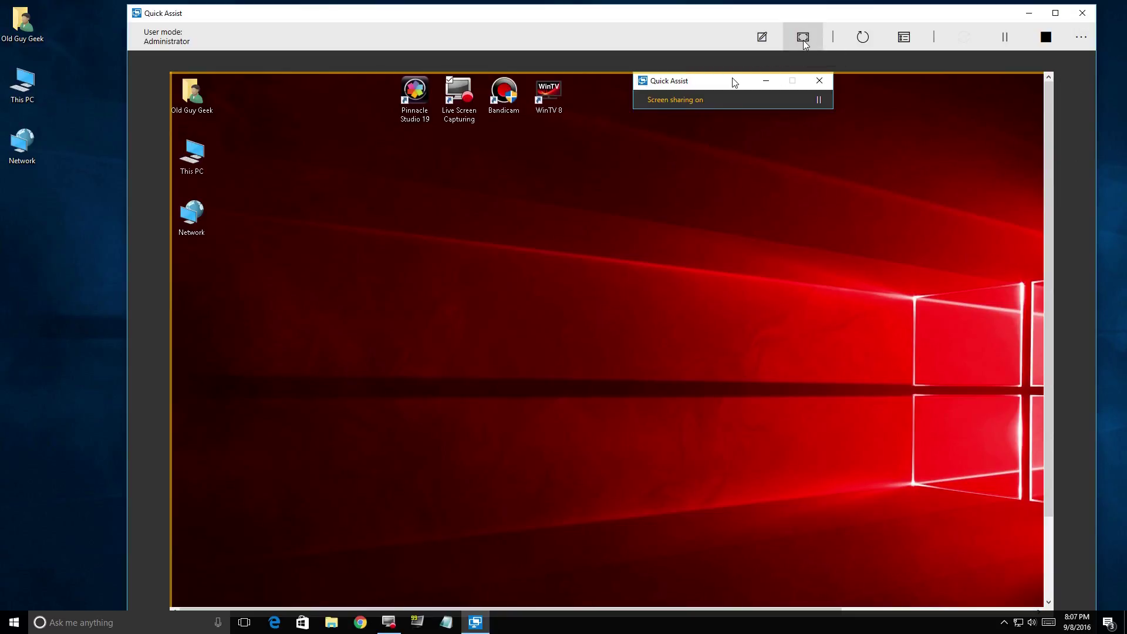
{"action": "left_click", "coordinate": [803, 40]}
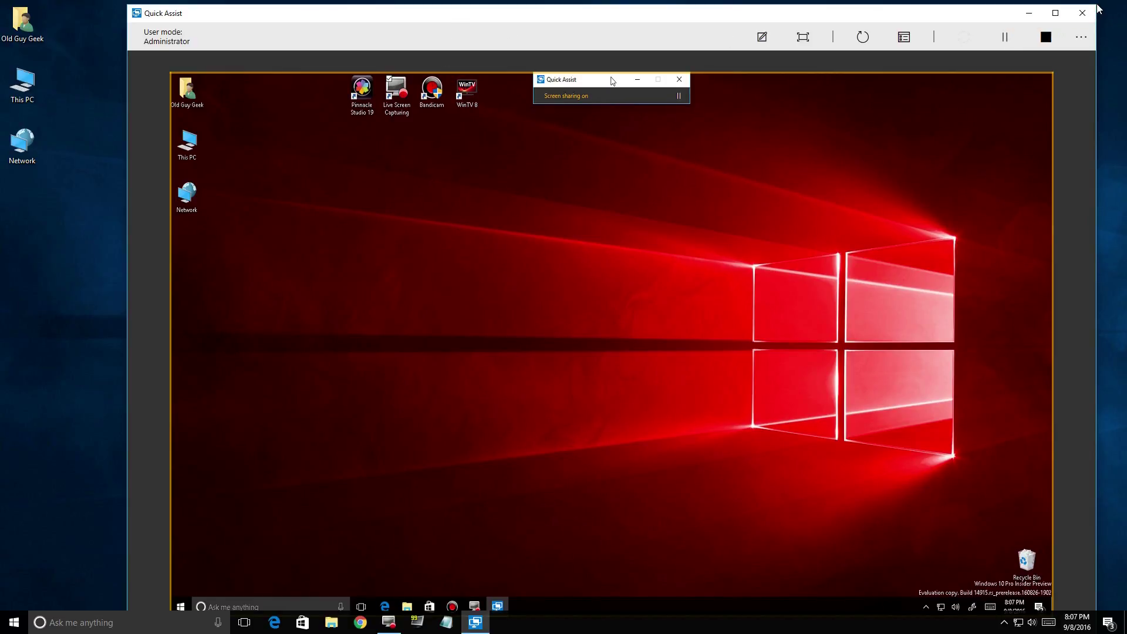
{"action": "left_click_drag", "start_coordinate": [1095, 6], "coordinate": [1052, 34]}
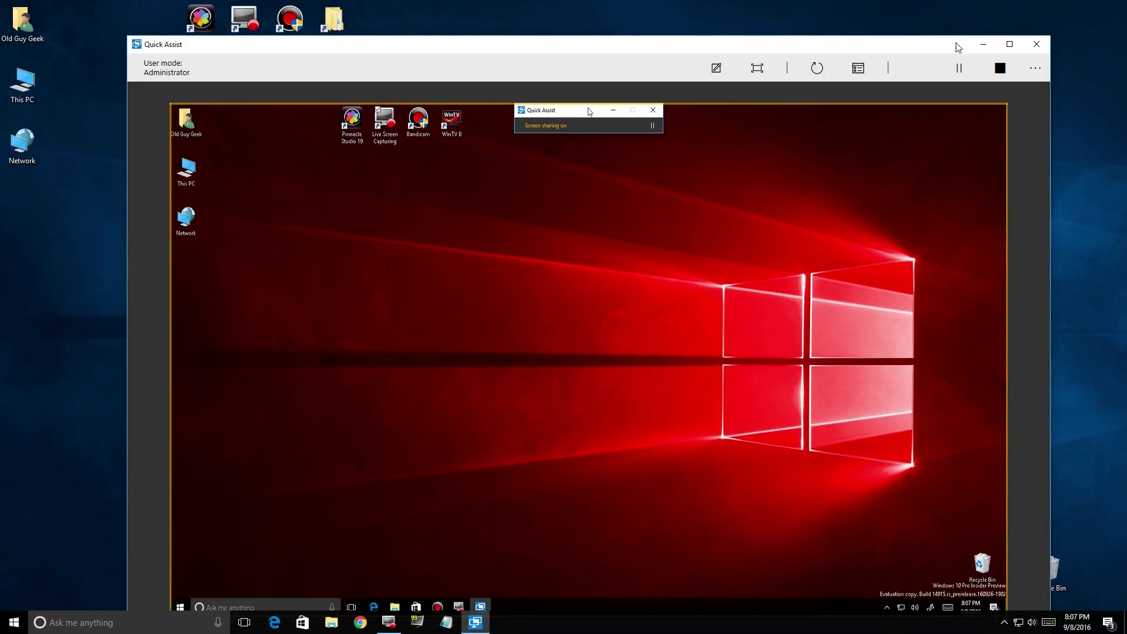
{"action": "left_click_drag", "start_coordinate": [786, 45], "coordinate": [799, 24]}
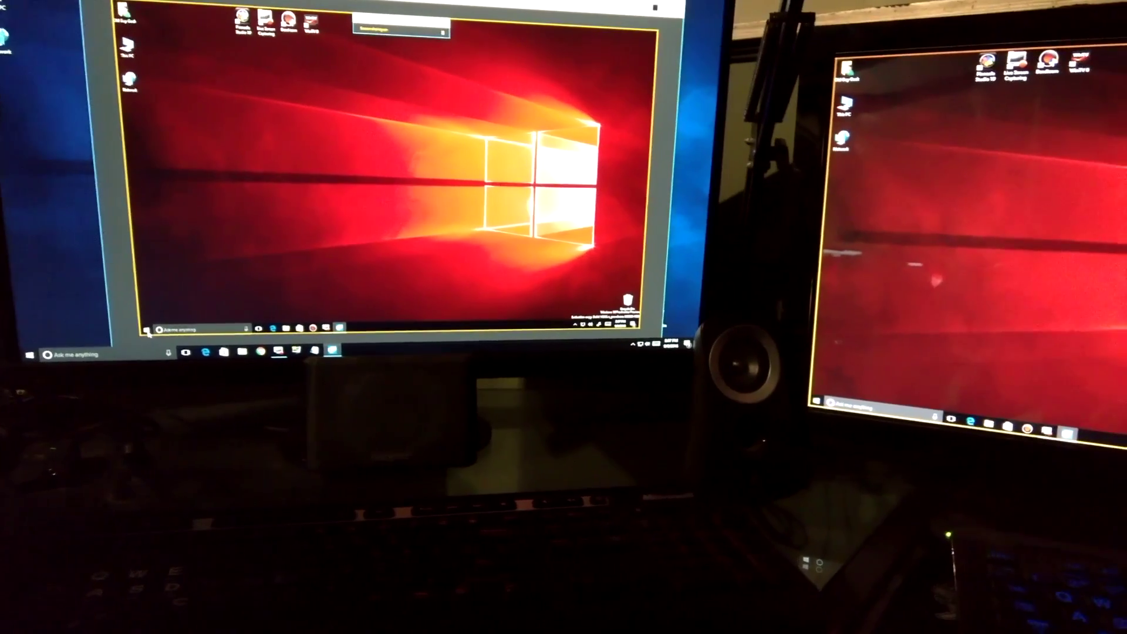
Open Windows Settings from the remote Start menu and select the Personalization tile.
{"action": "left_click", "coordinate": [129, 323]}
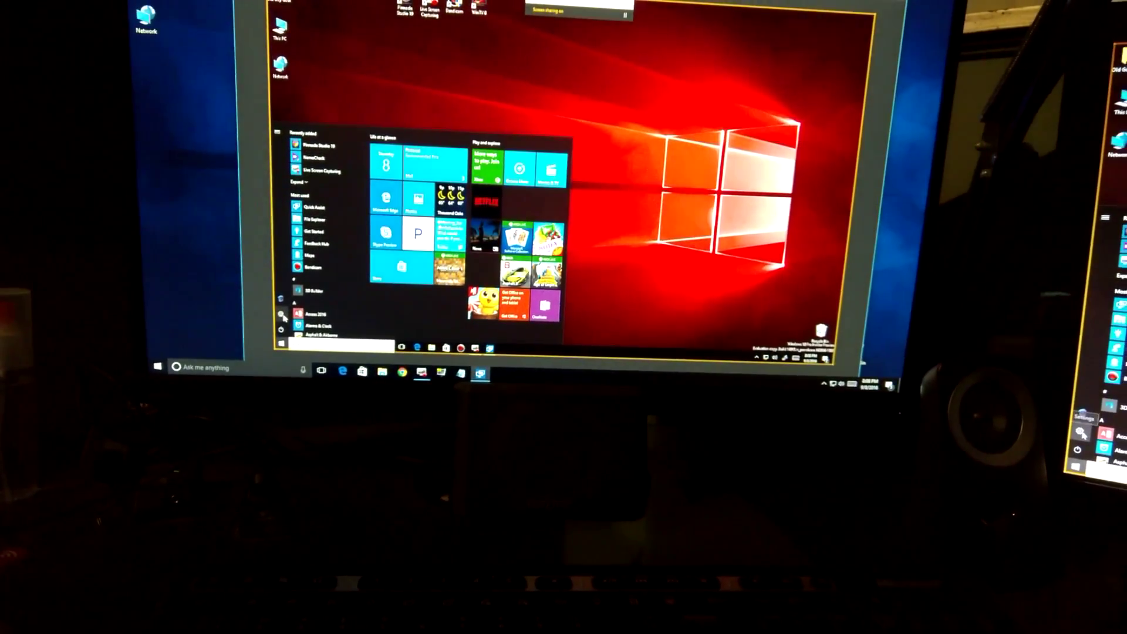
{"action": "left_click", "coordinate": [282, 315]}
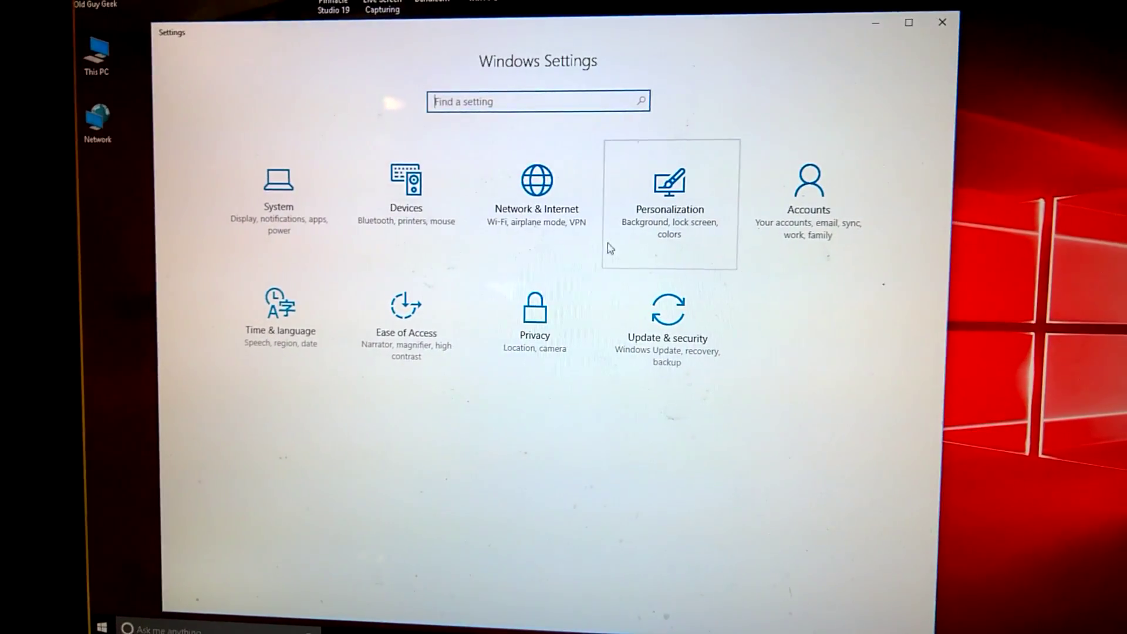
{"action": "left_click", "coordinate": [693, 198]}
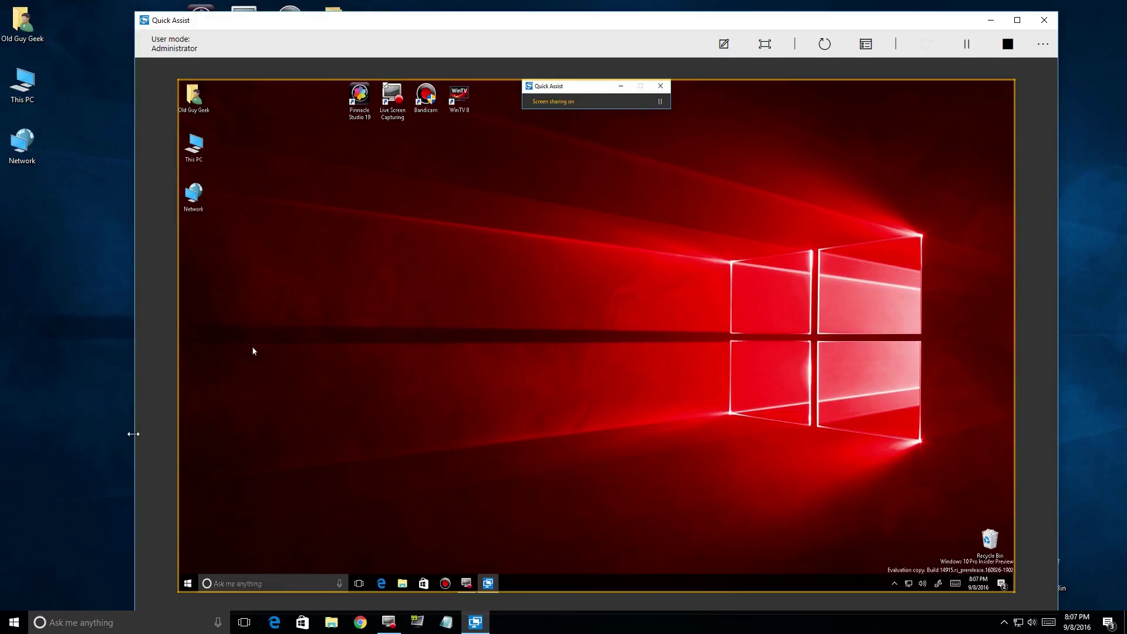
Launch Windows Settings from the remote computer's Start menu.
{"action": "left_click", "coordinate": [188, 585]}
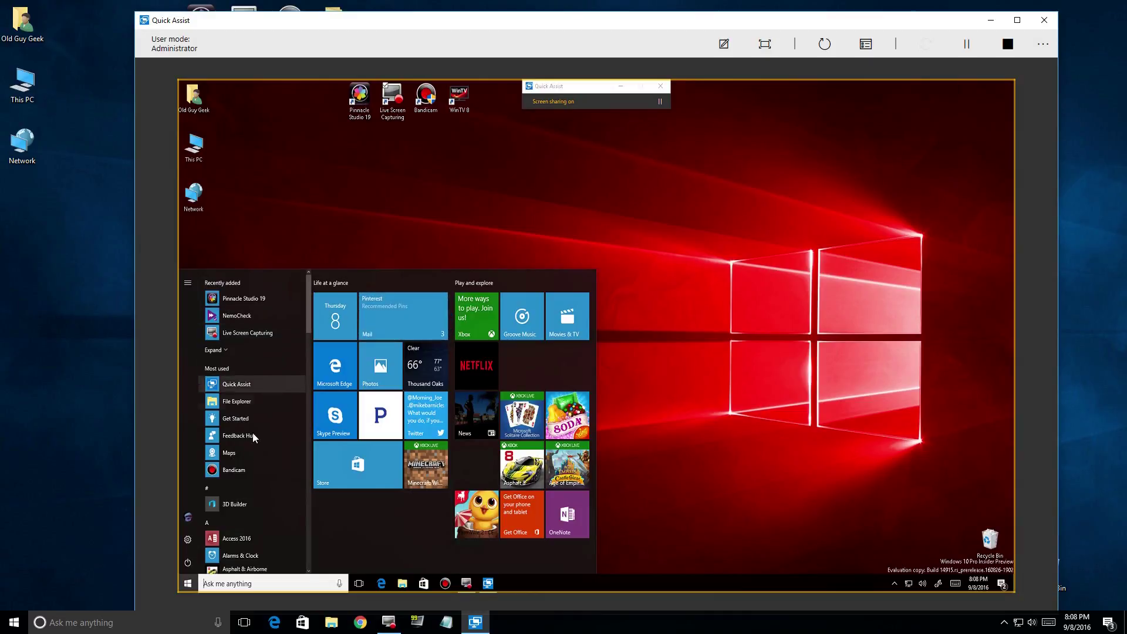
{"action": "left_click", "coordinate": [189, 540]}
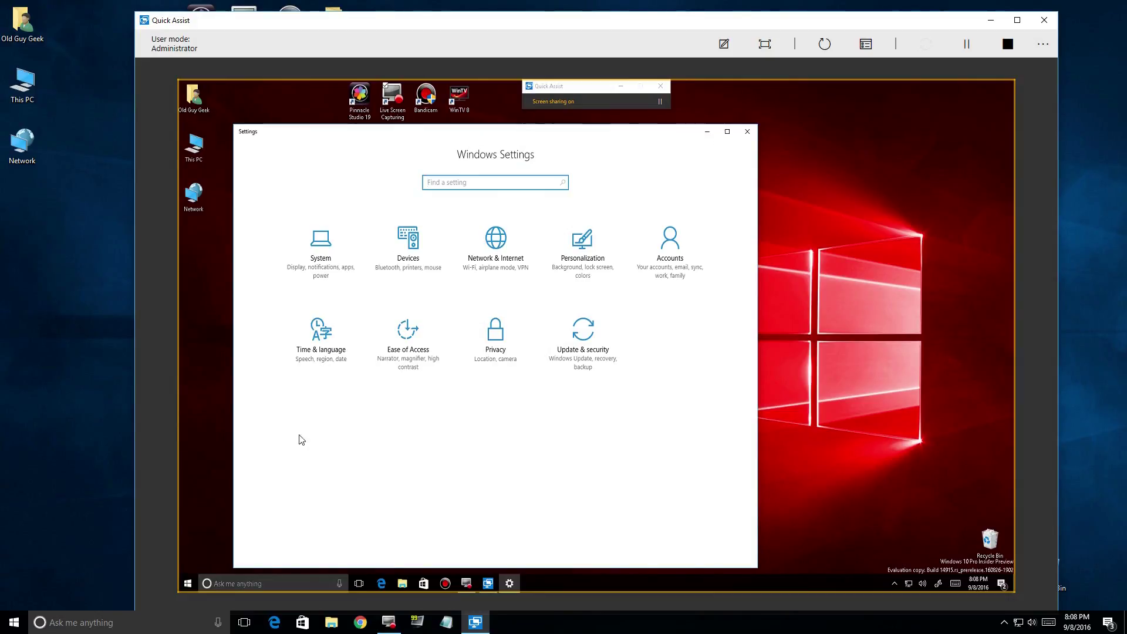
Go to Personalization and then its Start page in the remote Settings.
{"action": "left_click", "coordinate": [585, 257]}
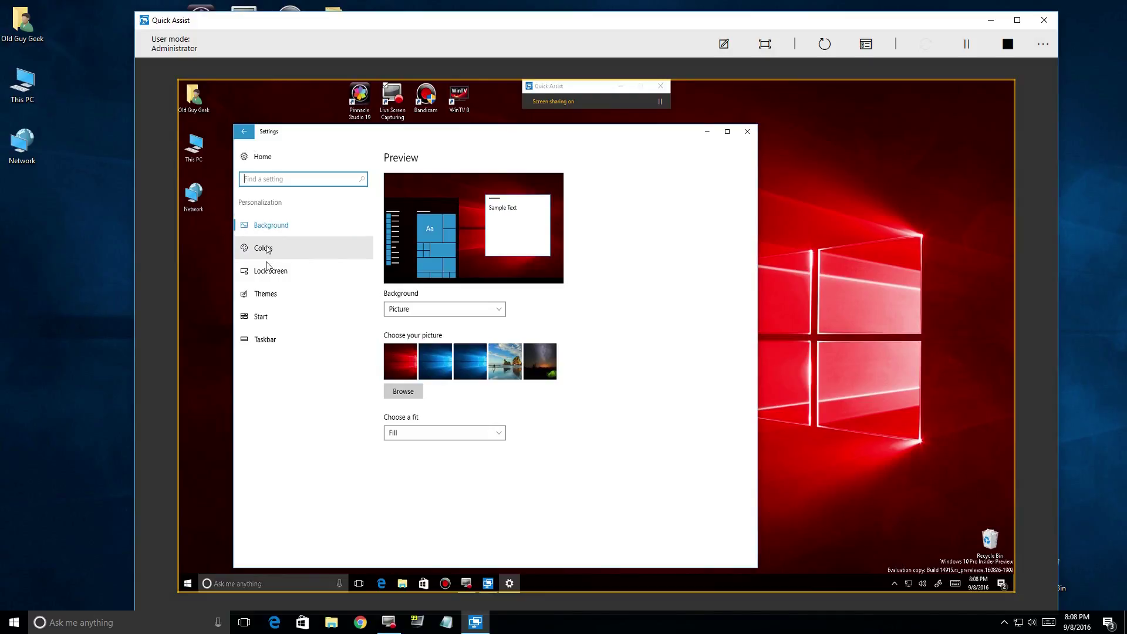
{"action": "left_click", "coordinate": [265, 318]}
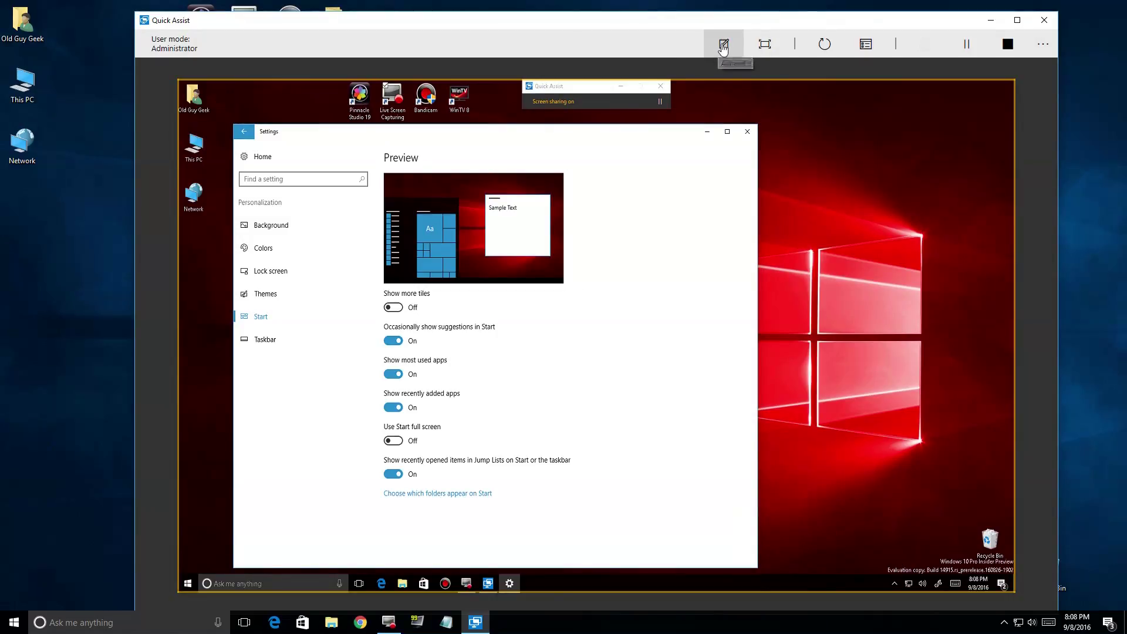
Start annotating on the remote view and select the red pen colour.
{"action": "left_click", "coordinate": [723, 45]}
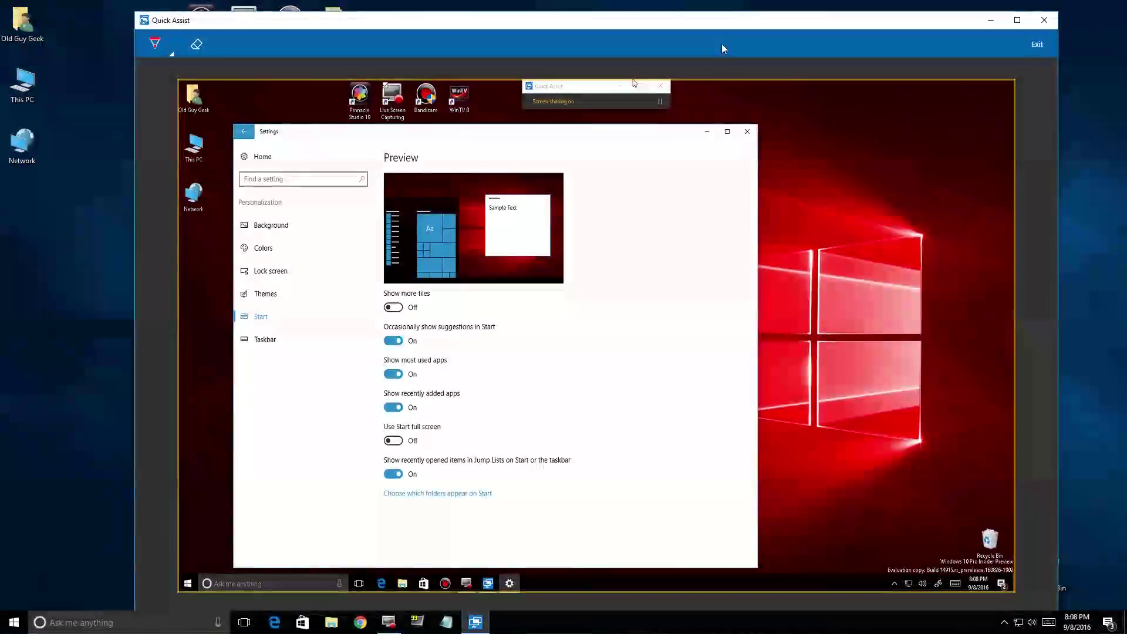
{"action": "left_click", "coordinate": [167, 51]}
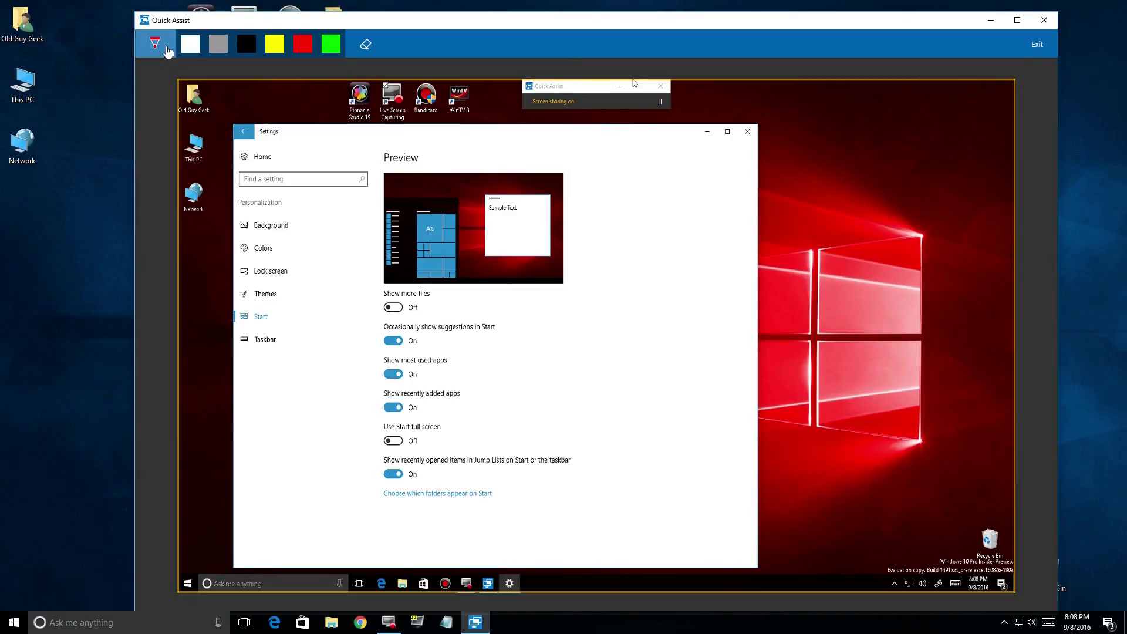
{"action": "left_click", "coordinate": [276, 46]}
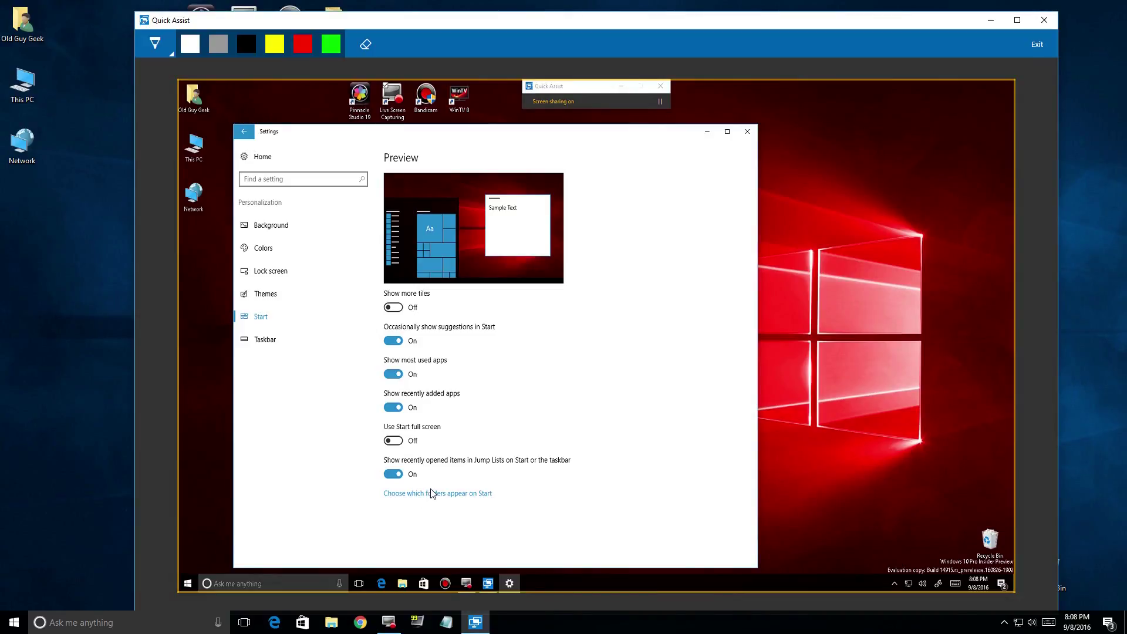
Draw and erase red test strokes, then circle Jump Lists and underline 'Choose which folders appear on Start'.
{"action": "mouse_move", "coordinate": [435, 479]}
{"action": "left_mouse_down"}
{"action": "mouse_move", "coordinate": [508, 478]}
{"action": "mouse_move", "coordinate": [463, 521]}
{"action": "mouse_move", "coordinate": [362, 499]}
{"action": "mouse_move", "coordinate": [382, 469]}
{"action": "mouse_move", "coordinate": [471, 479]}
{"action": "left_mouse_up"}
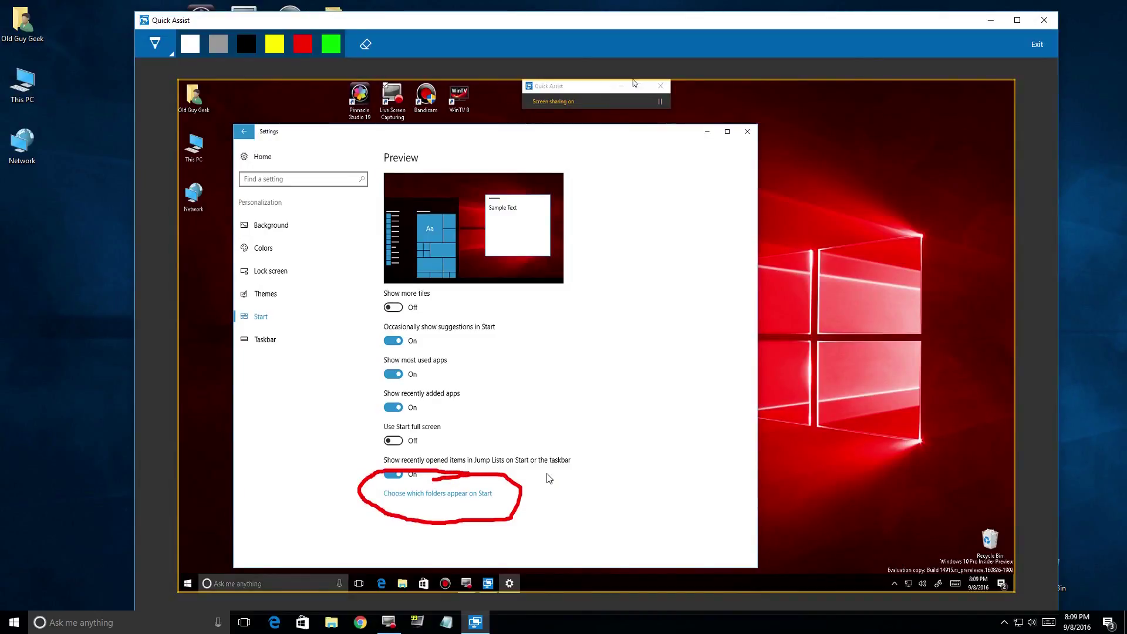
{"action": "mouse_move", "coordinate": [586, 390]}
{"action": "left_mouse_down"}
{"action": "mouse_move", "coordinate": [546, 404]}
{"action": "mouse_move", "coordinate": [573, 467]}
{"action": "mouse_move", "coordinate": [646, 467]}
{"action": "mouse_move", "coordinate": [686, 411]}
{"action": "mouse_move", "coordinate": [605, 374]}
{"action": "mouse_move", "coordinate": [581, 388]}
{"action": "left_mouse_up"}
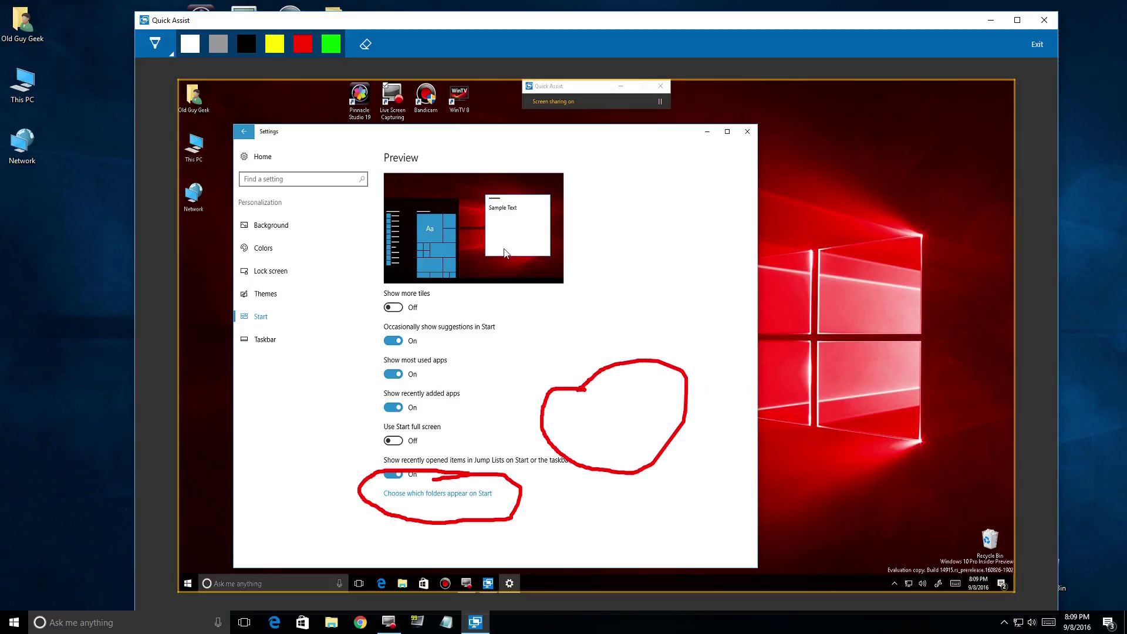
{"action": "left_click", "coordinate": [367, 45]}
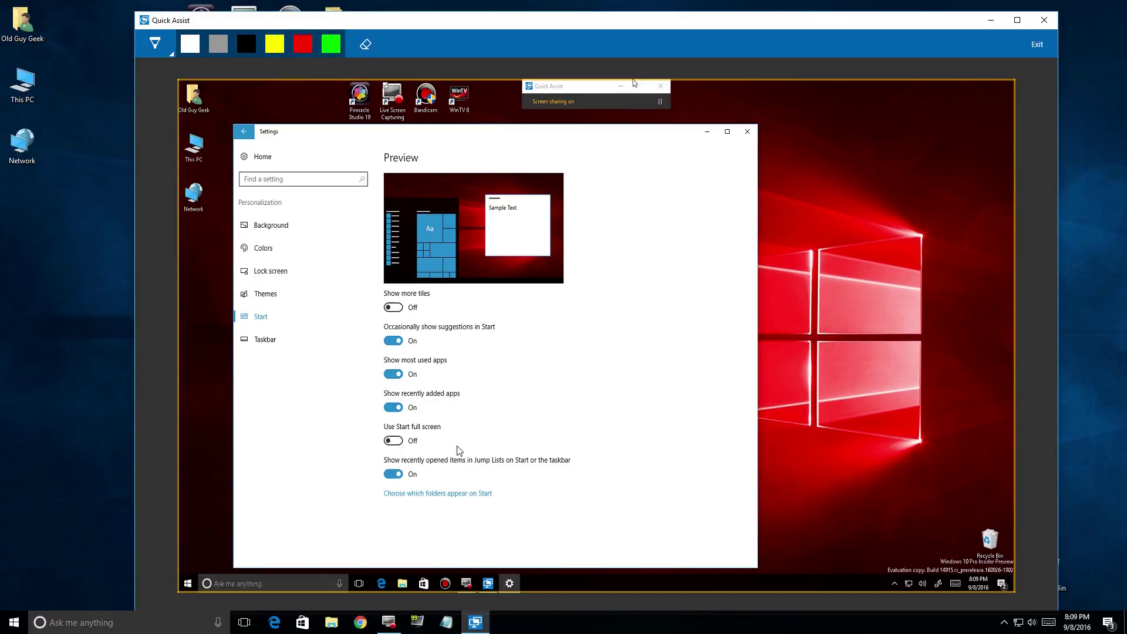
{"action": "mouse_move", "coordinate": [427, 443]}
{"action": "left_mouse_down"}
{"action": "mouse_move", "coordinate": [365, 451]}
{"action": "mouse_move", "coordinate": [373, 512]}
{"action": "mouse_move", "coordinate": [488, 517]}
{"action": "mouse_move", "coordinate": [517, 491]}
{"action": "mouse_move", "coordinate": [464, 451]}
{"action": "mouse_move", "coordinate": [428, 442]}
{"action": "left_mouse_up"}
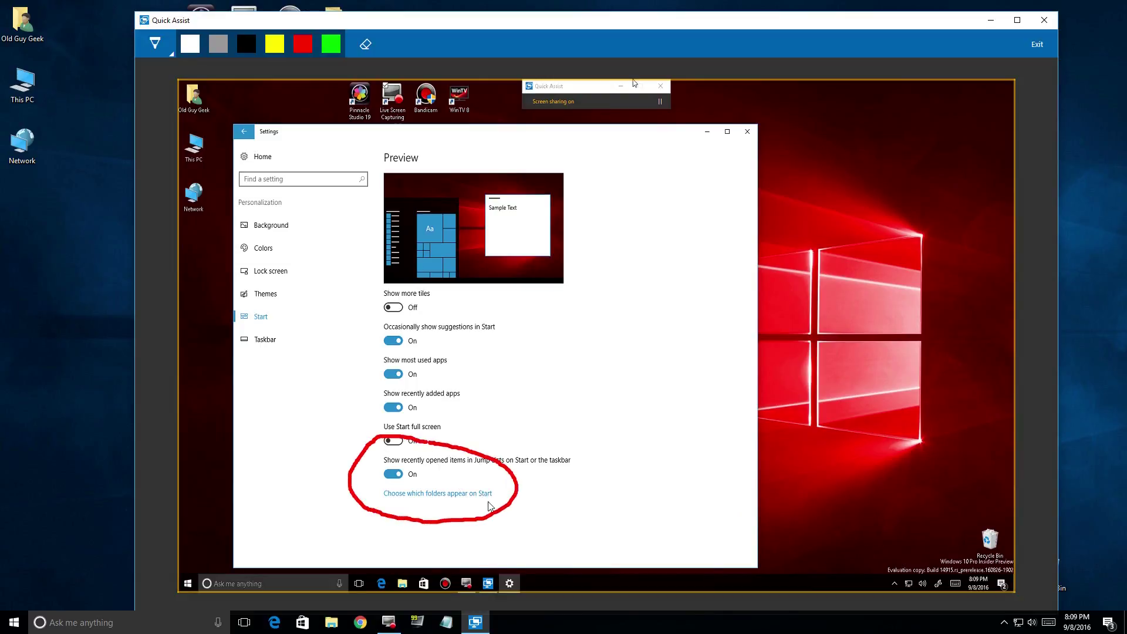
{"action": "left_click_drag", "start_coordinate": [488, 502], "coordinate": [386, 503]}
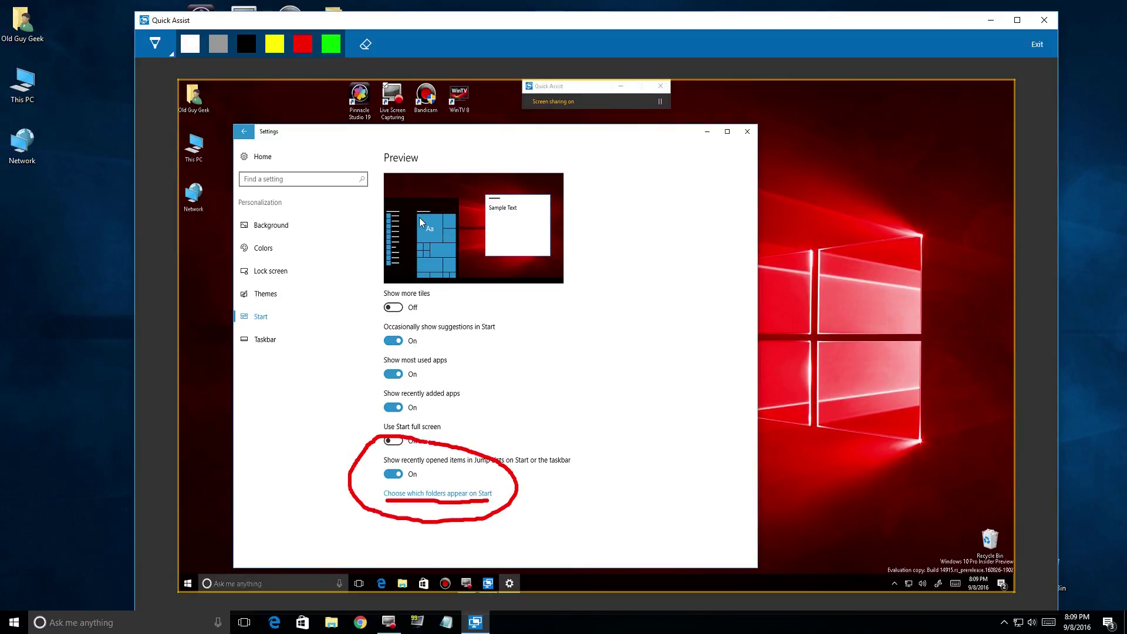
Exit annotation mode, toggle Start suggestions off and on, close remote Settings, and pause sharing.
{"action": "left_click", "coordinate": [1037, 44]}
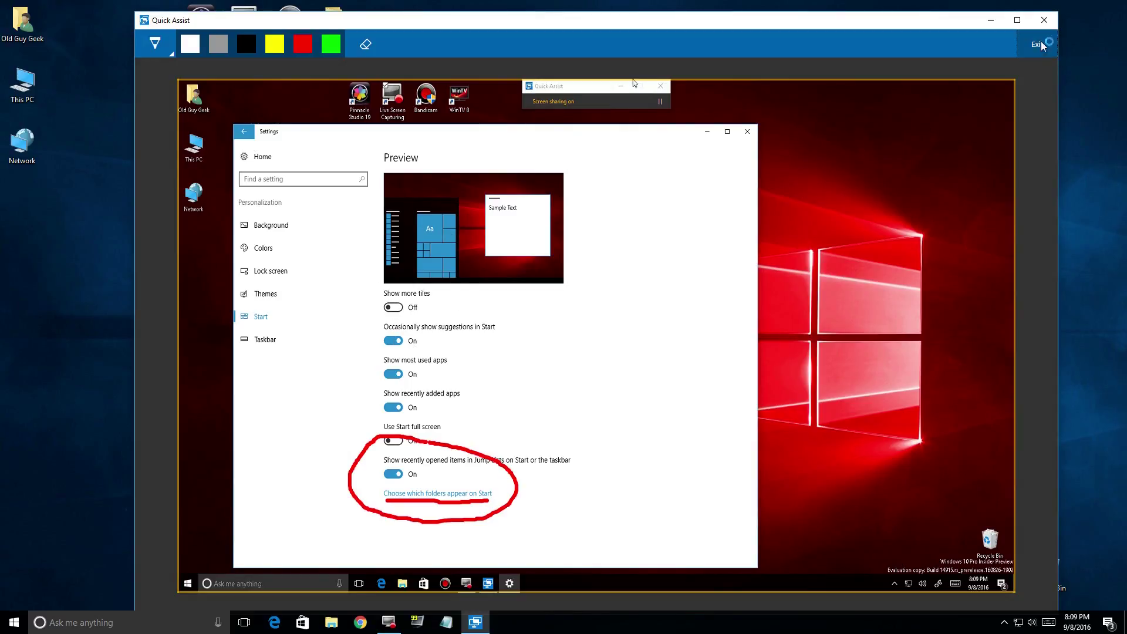
{"action": "left_click", "coordinate": [392, 342]}
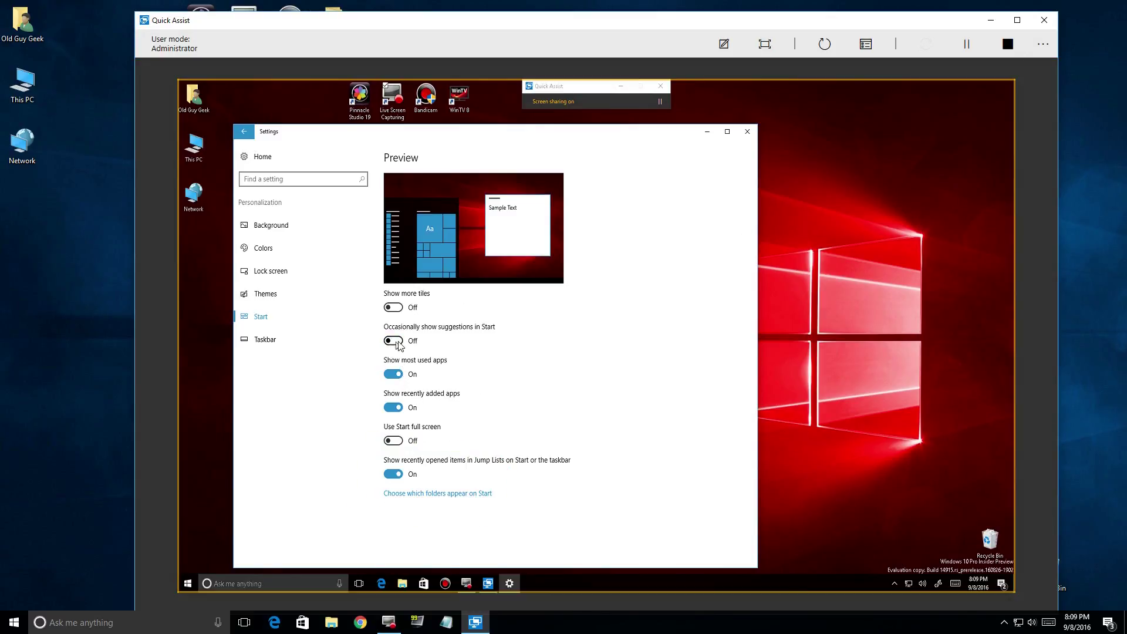
{"action": "left_click", "coordinate": [392, 341]}
{"action": "left_click", "coordinate": [747, 133]}
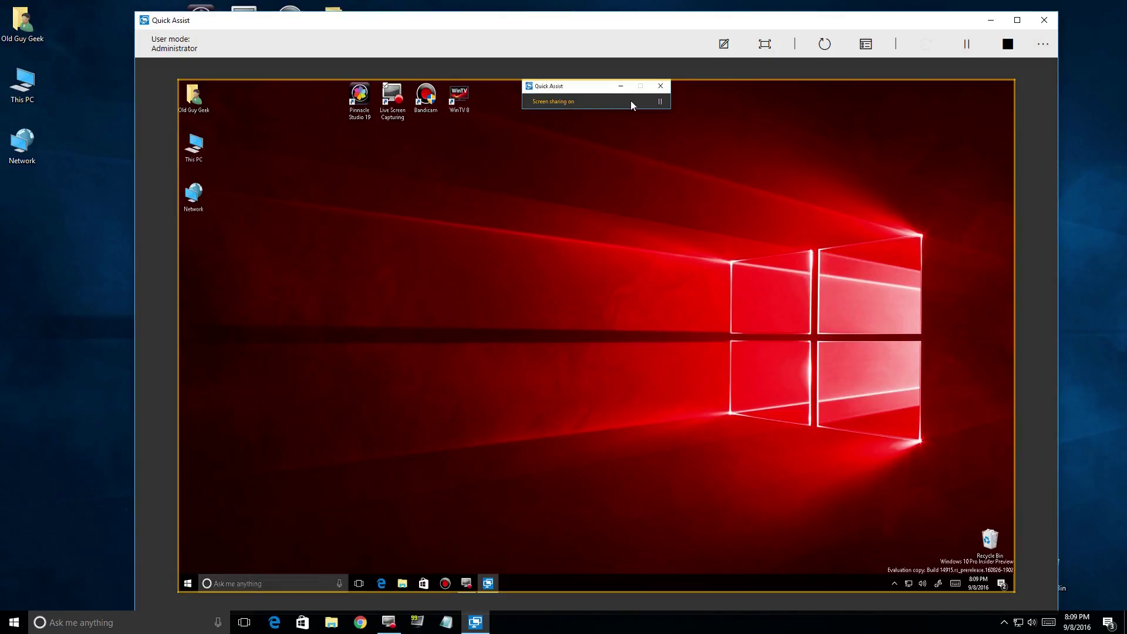
{"action": "left_click", "coordinate": [660, 103]}
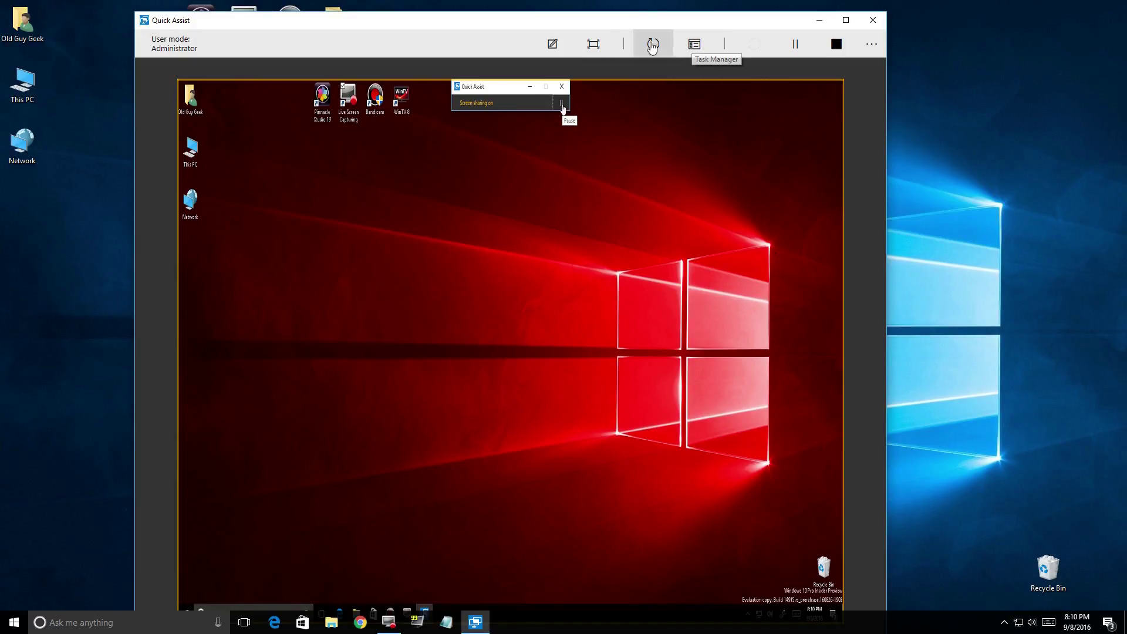
Show the remote screen at actual size, widen the Quick Assist window, then fit the desktop to it.
{"action": "left_click", "coordinate": [595, 46]}
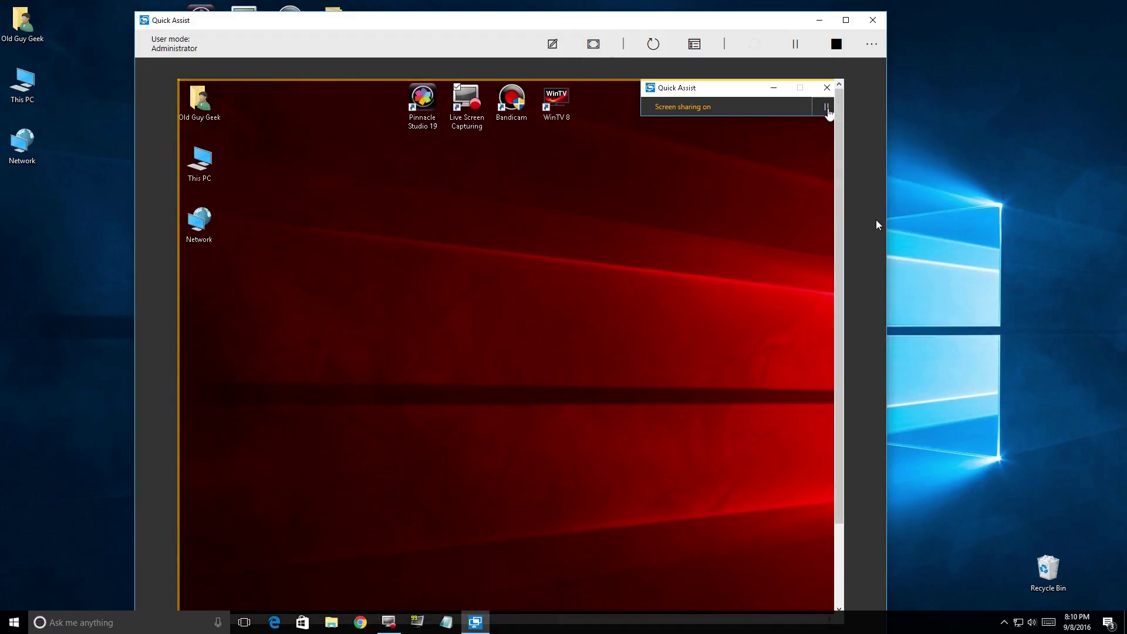
{"action": "left_click_drag", "start_coordinate": [887, 230], "coordinate": [1068, 233]}
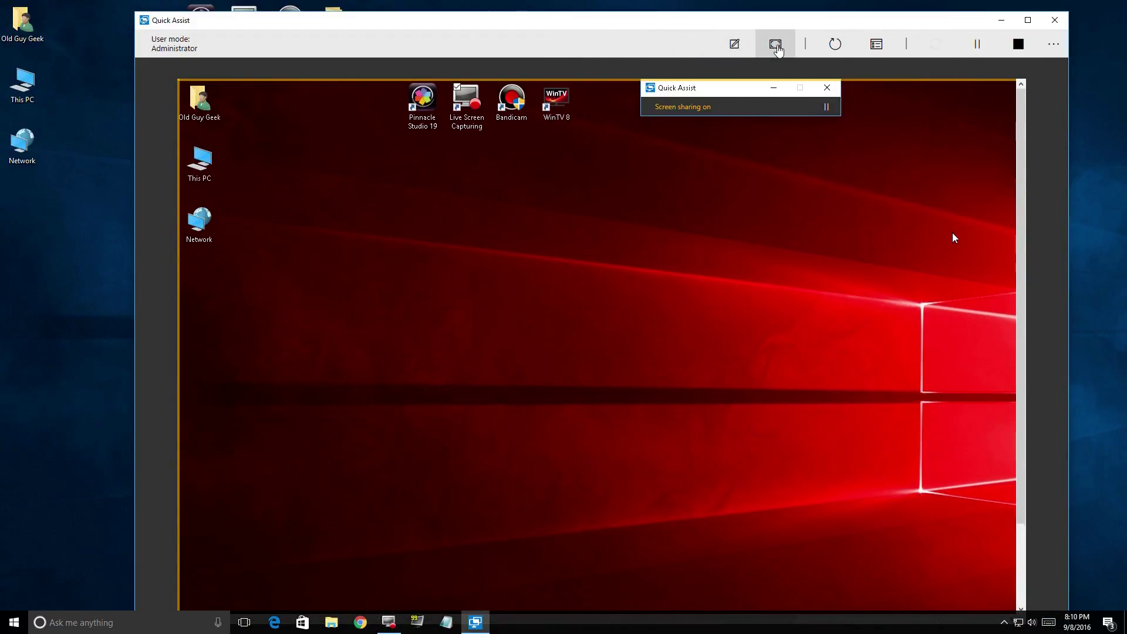
{"action": "left_click", "coordinate": [775, 44]}
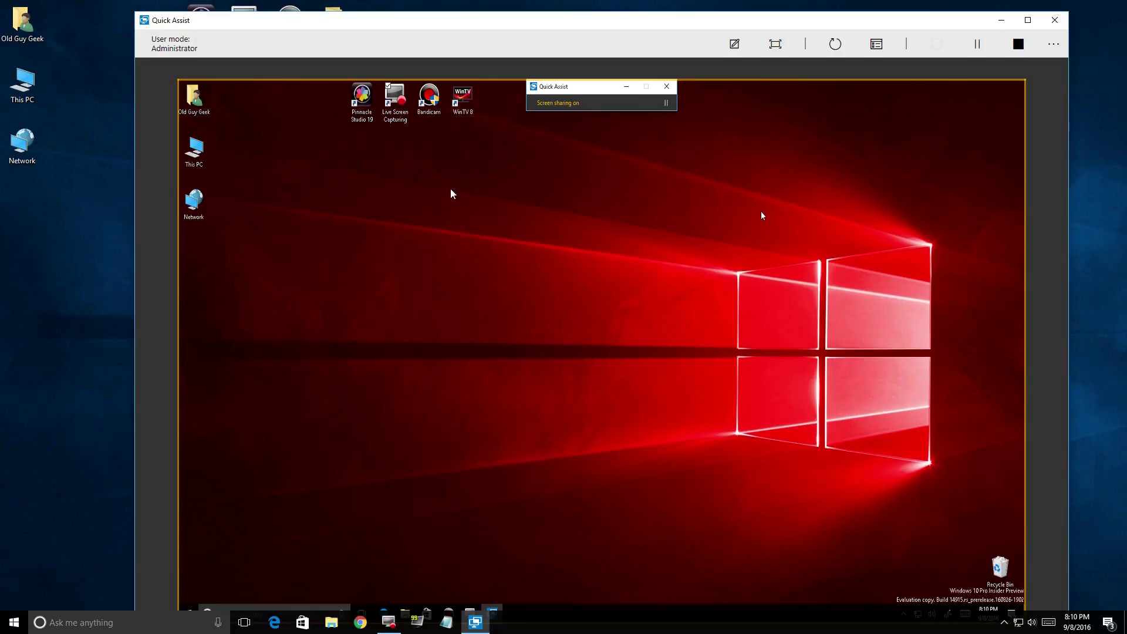
{"action": "right_click", "coordinate": [190, 208]}
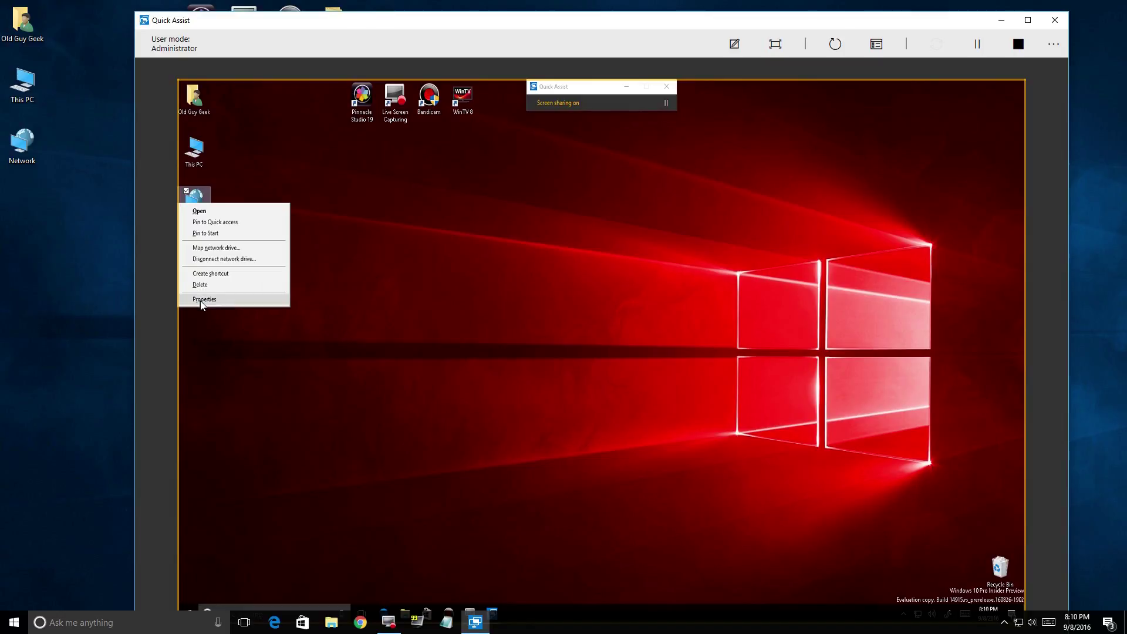
{"action": "left_click", "coordinate": [201, 300]}
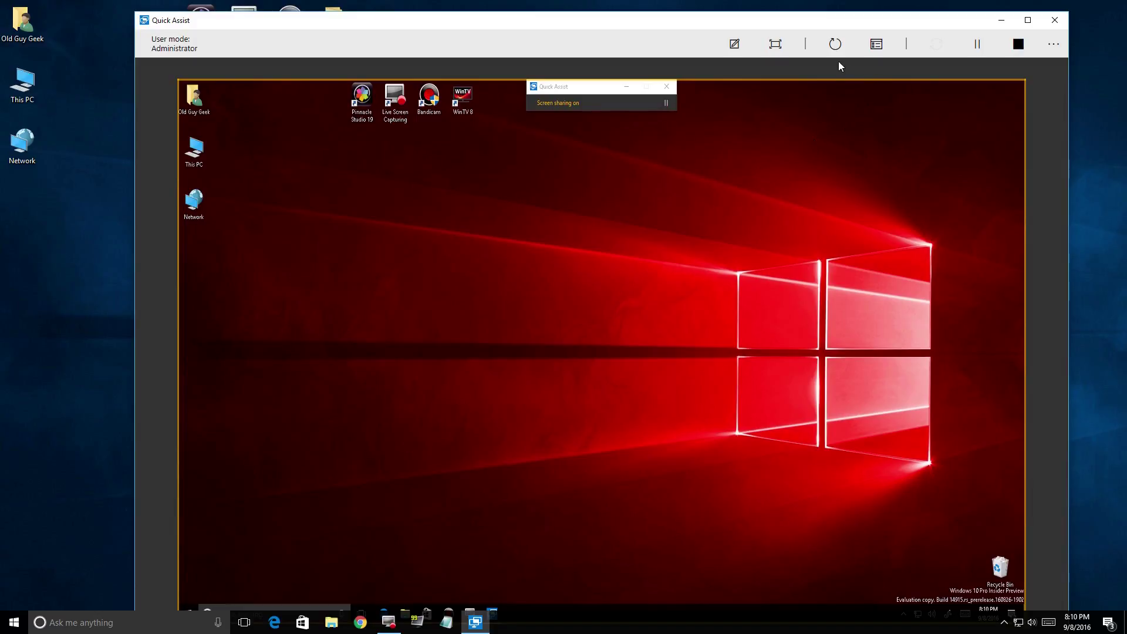
{"action": "left_click", "coordinate": [874, 47]}
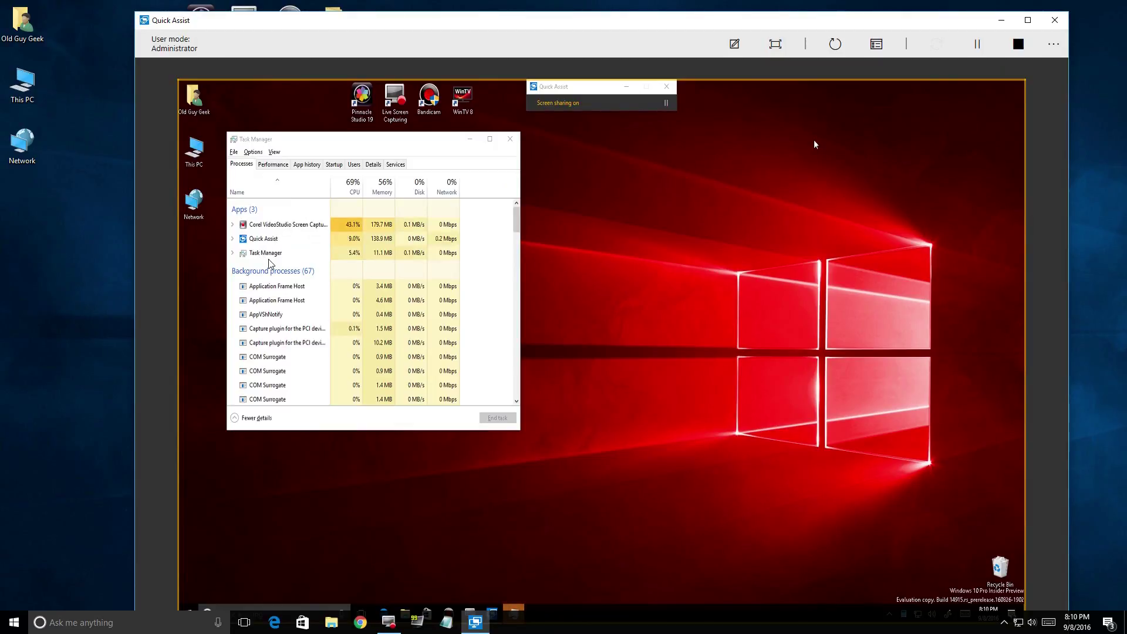
{"action": "left_click", "coordinate": [236, 153]}
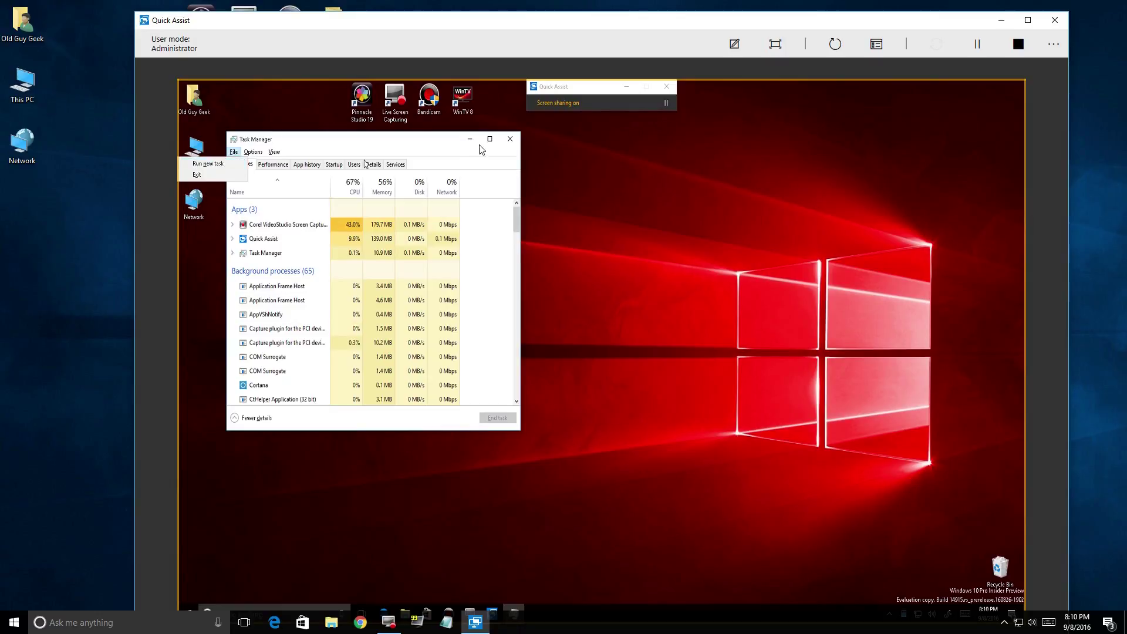
{"action": "left_click", "coordinate": [512, 140]}
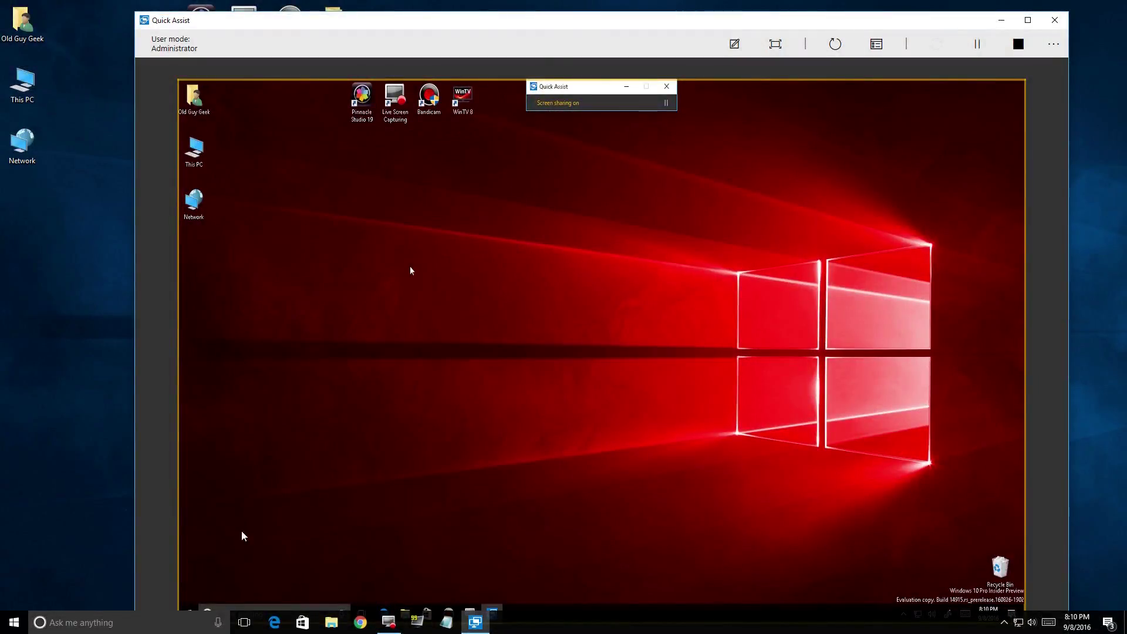
{"action": "right_click", "coordinate": [192, 612]}
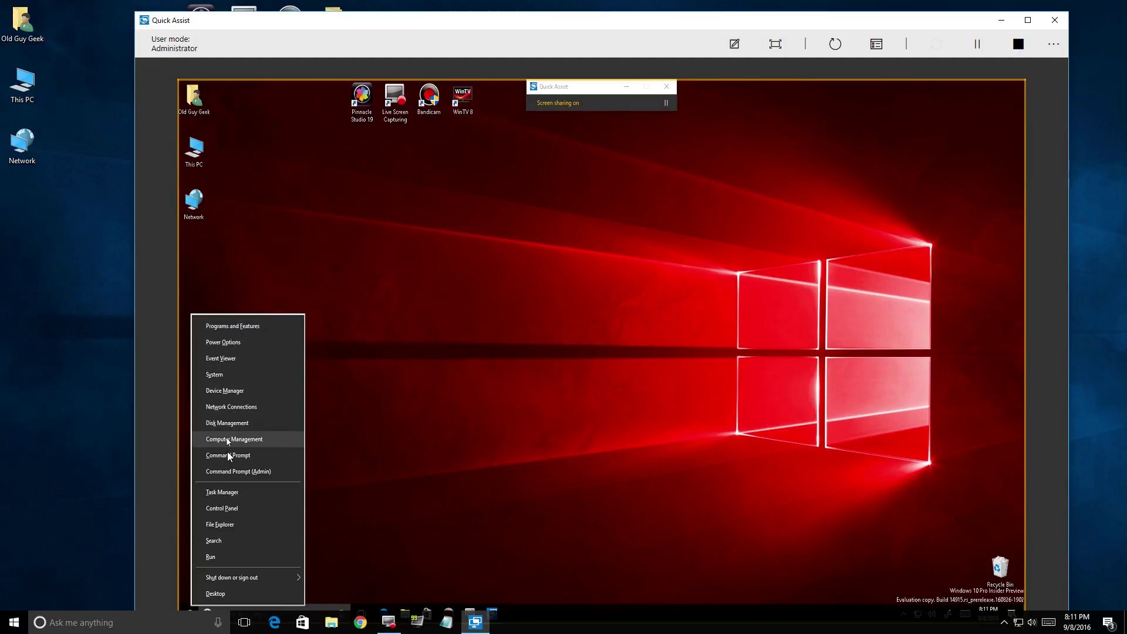
{"action": "left_click", "coordinate": [231, 474]}
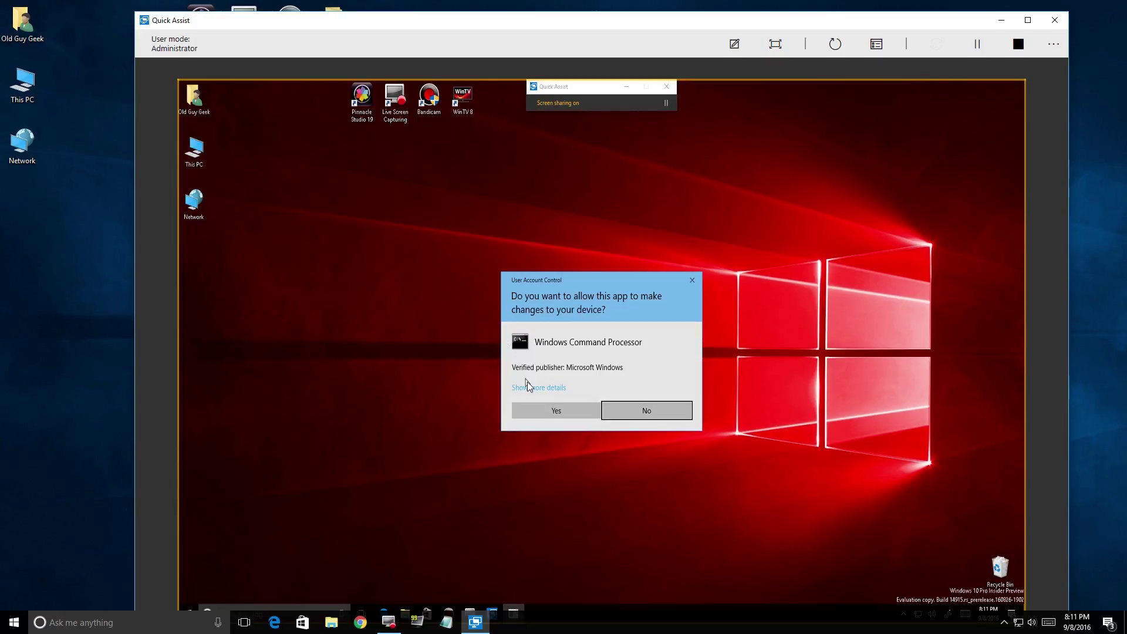
{"action": "left_click", "coordinate": [549, 414]}
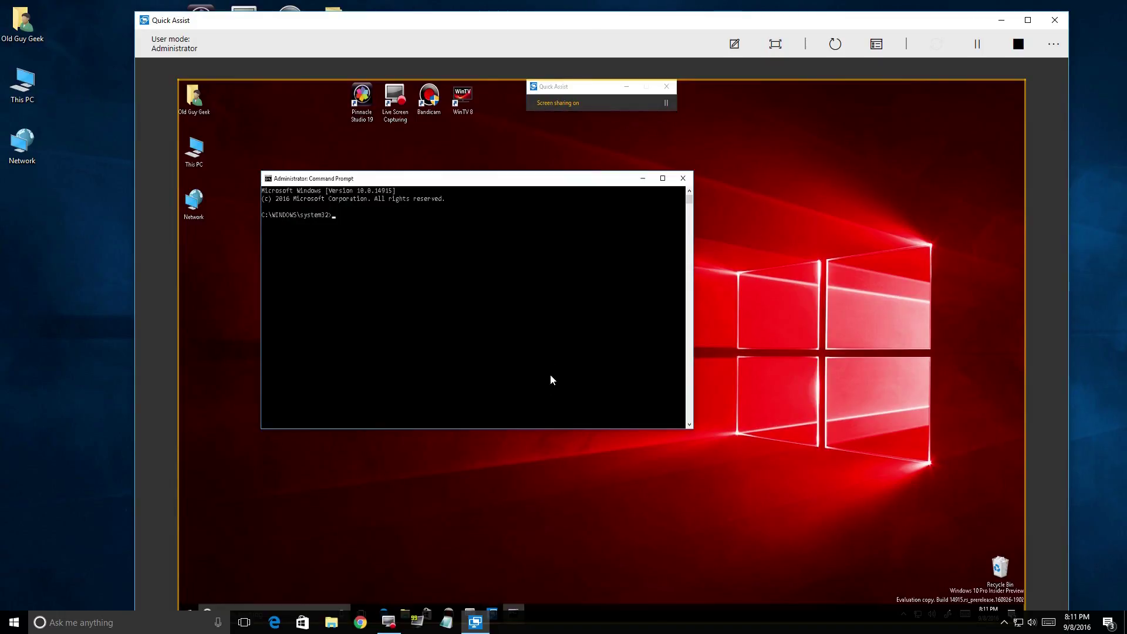
{"action": "left_click", "coordinate": [683, 177]}
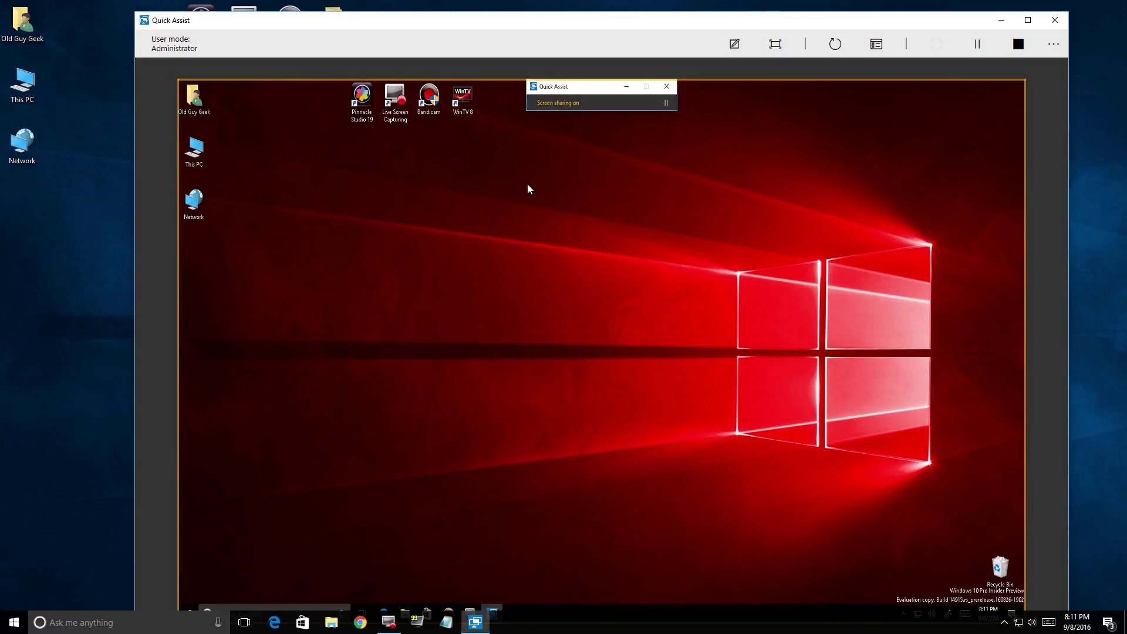
Open the remote user's home folder to This PC, close it, and reopen it to This PC.
{"action": "double_click", "coordinate": [203, 111]}
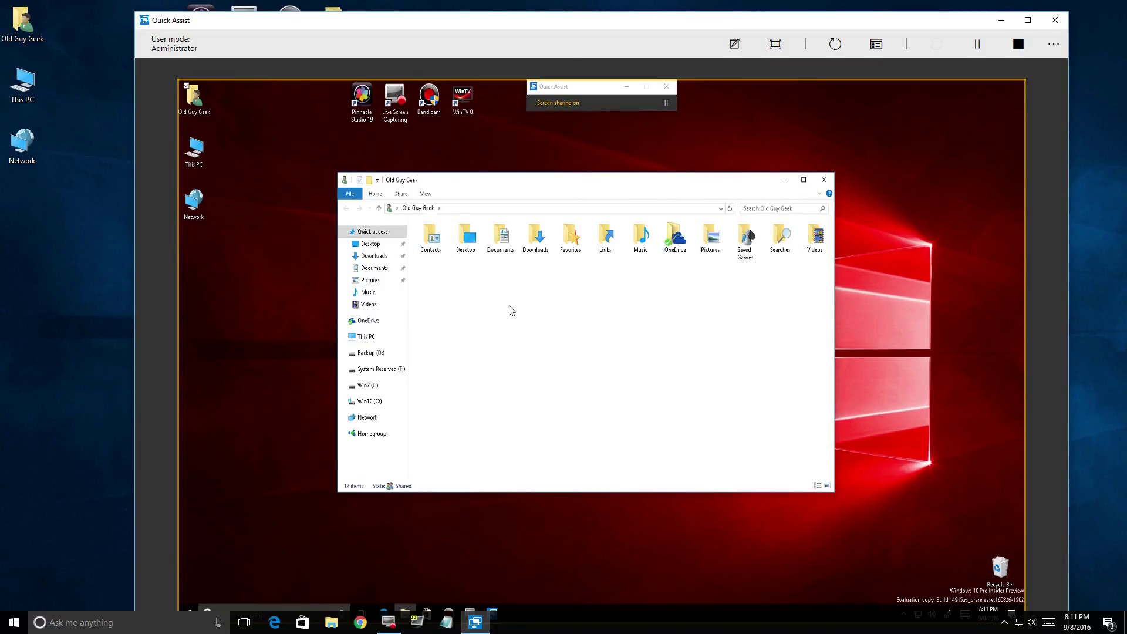
{"action": "left_click", "coordinate": [366, 336]}
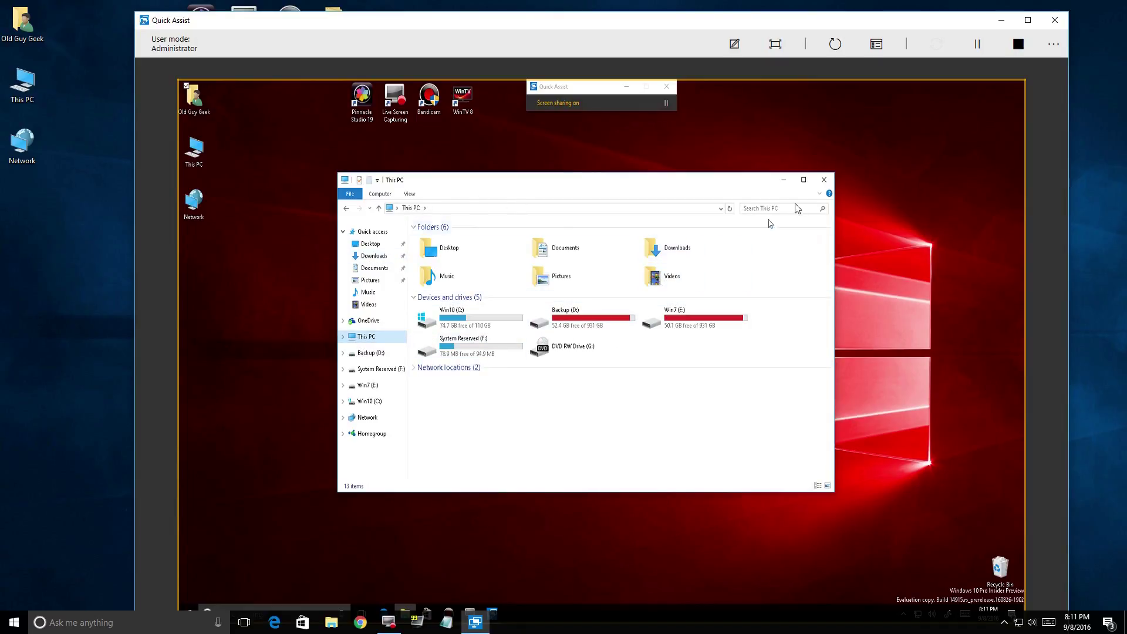
{"action": "left_click", "coordinate": [824, 181]}
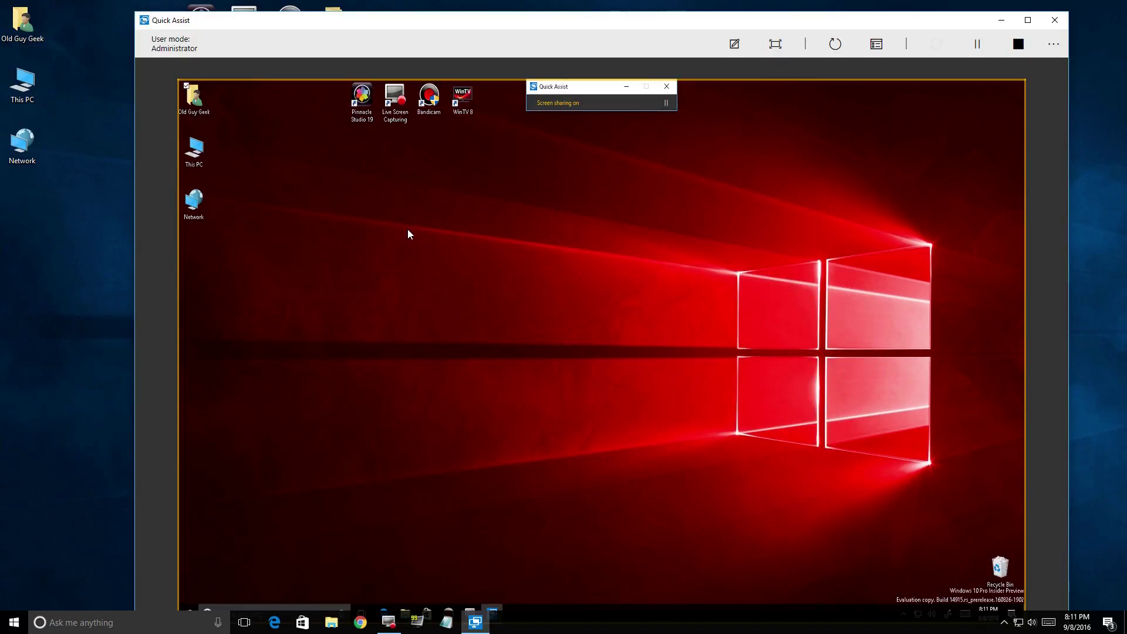
{"action": "double_click", "coordinate": [193, 103]}
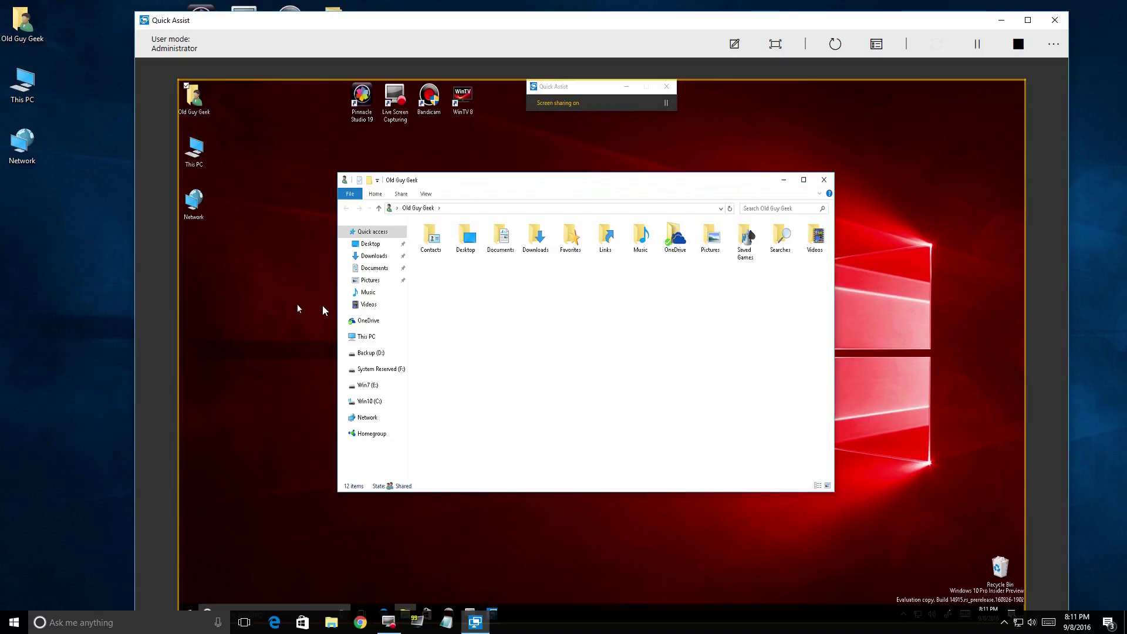
{"action": "left_click", "coordinate": [359, 336]}
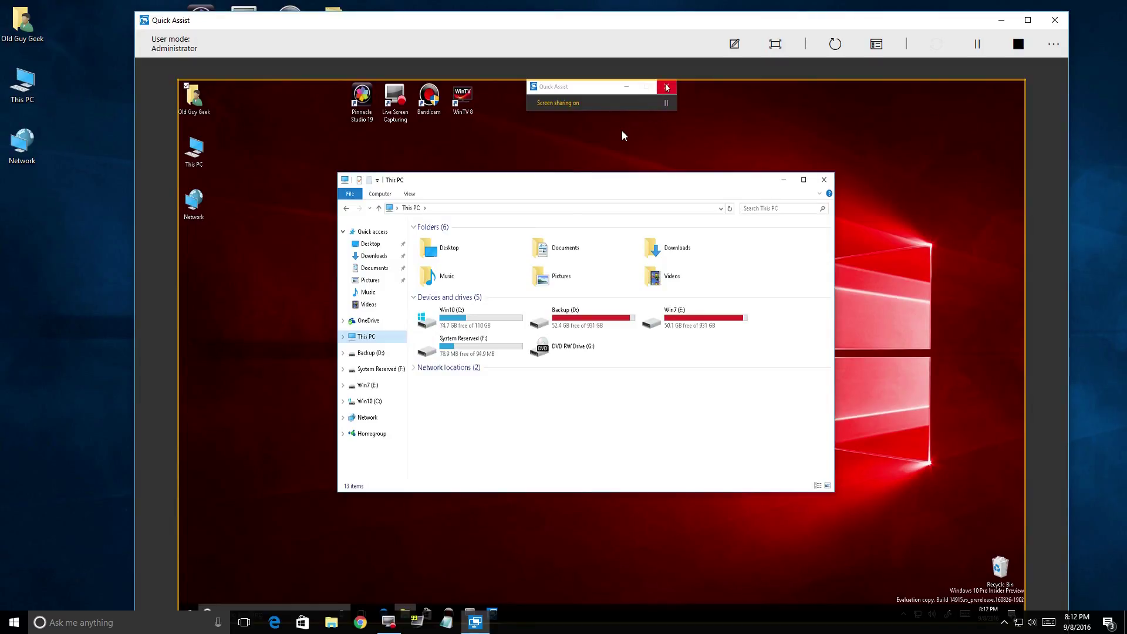
Close Quick Assist on the remote side, confirm ending the session, and reconnect.
{"action": "left_click", "coordinate": [667, 86]}
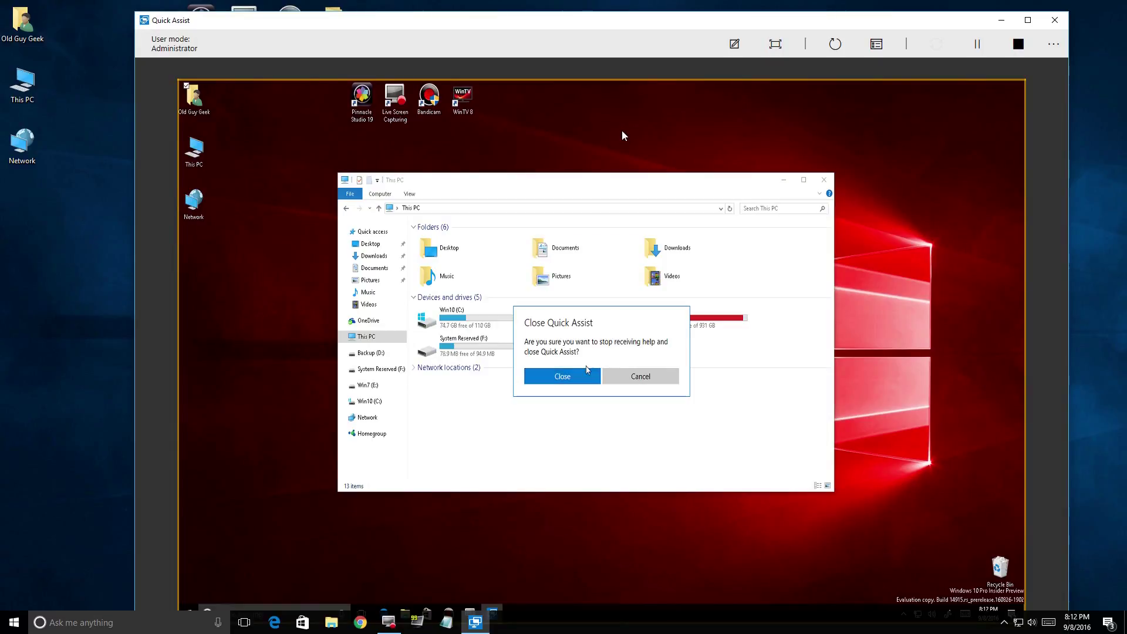
{"action": "key", "text": "Return"}
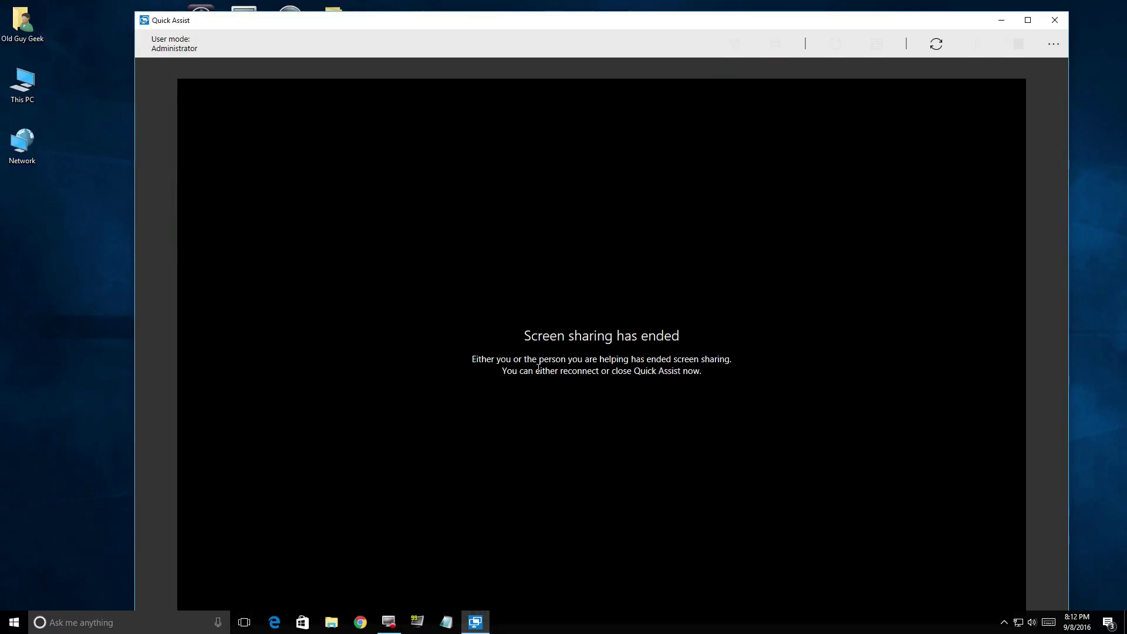
{"action": "left_click", "coordinate": [934, 47]}
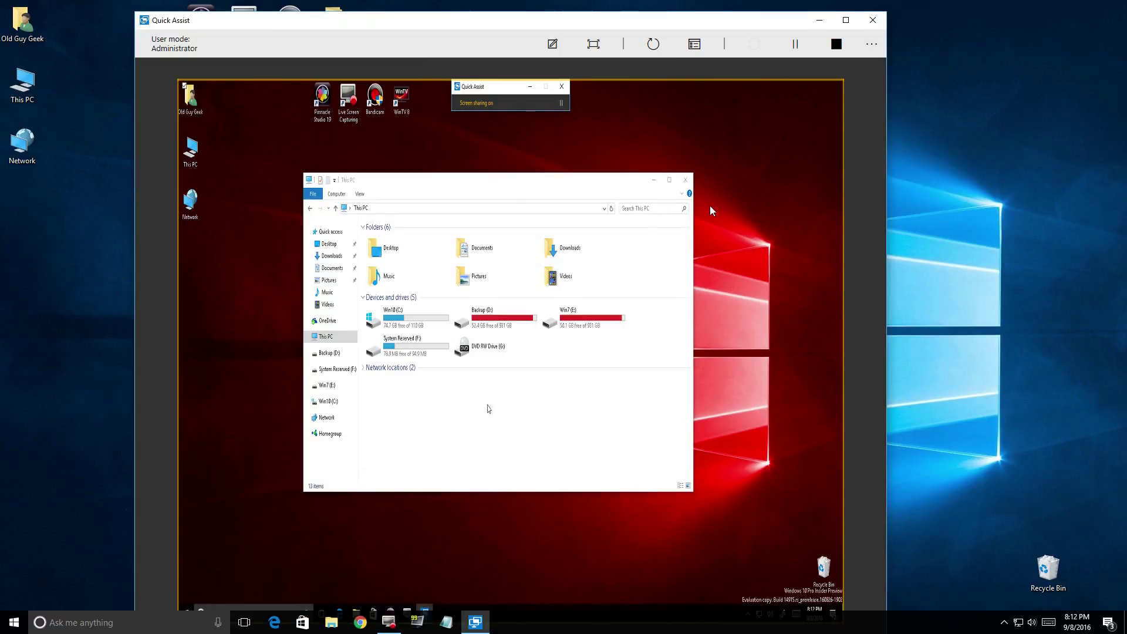
Widen the Quick Assist window, switch to actual size, then scale the remote screen to fit.
{"action": "left_click_drag", "start_coordinate": [886, 223], "coordinate": [1046, 226]}
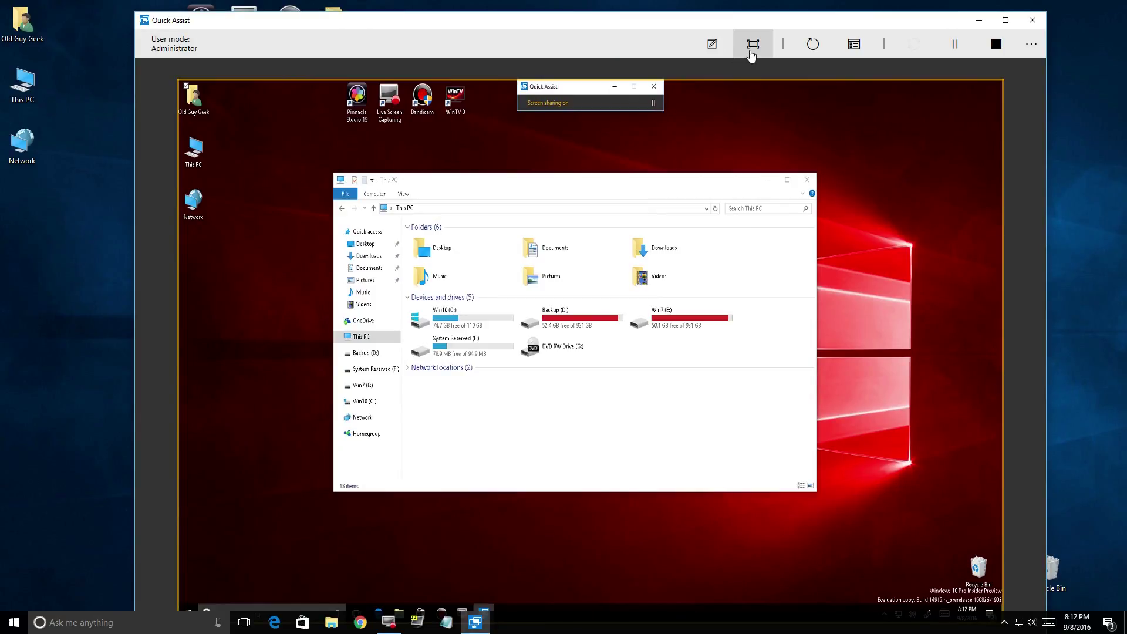
{"action": "left_click", "coordinate": [752, 46]}
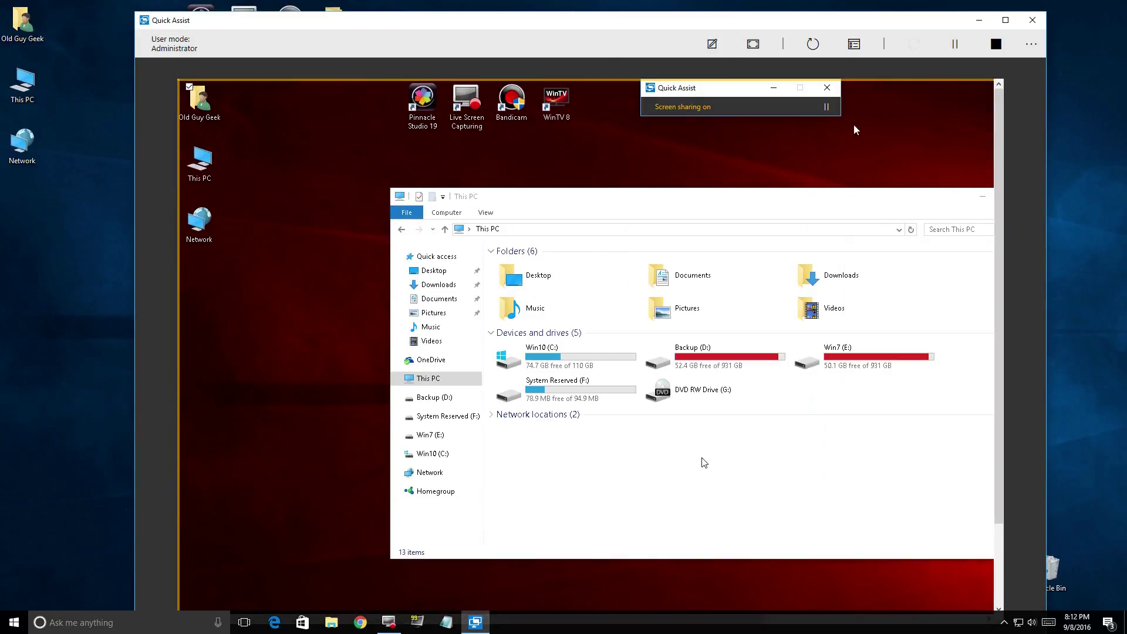
{"action": "left_click", "coordinate": [754, 46]}
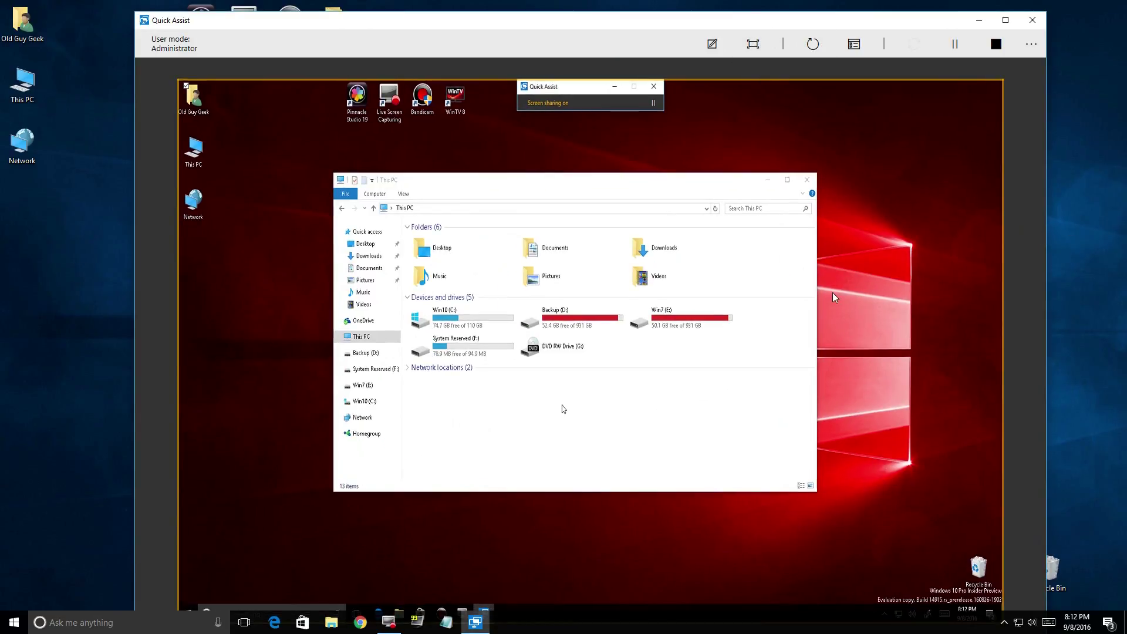